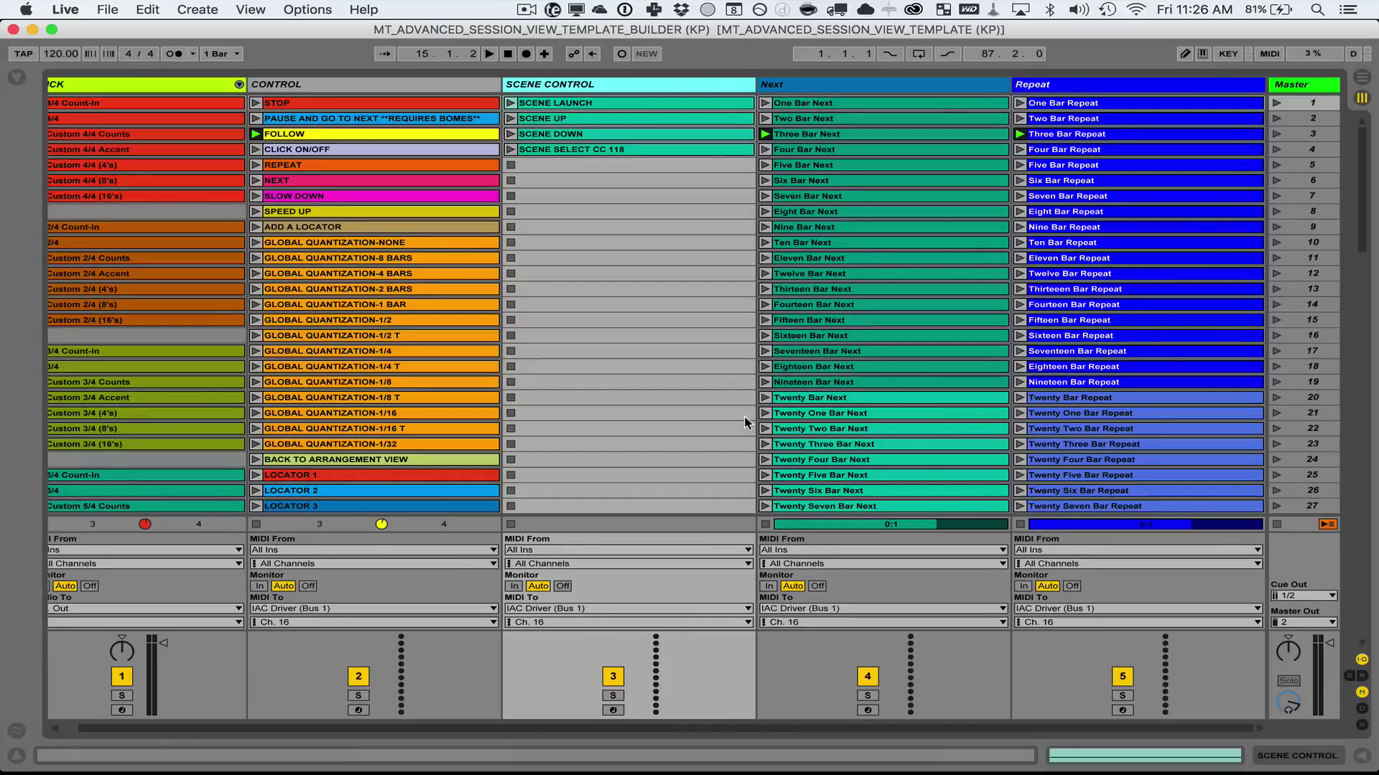
Review the CLICK, CONTROL, SCENE CONTROL, Next and Repeat tracks and their clips in the session view template.
scroll(747, 422, "down", 6)
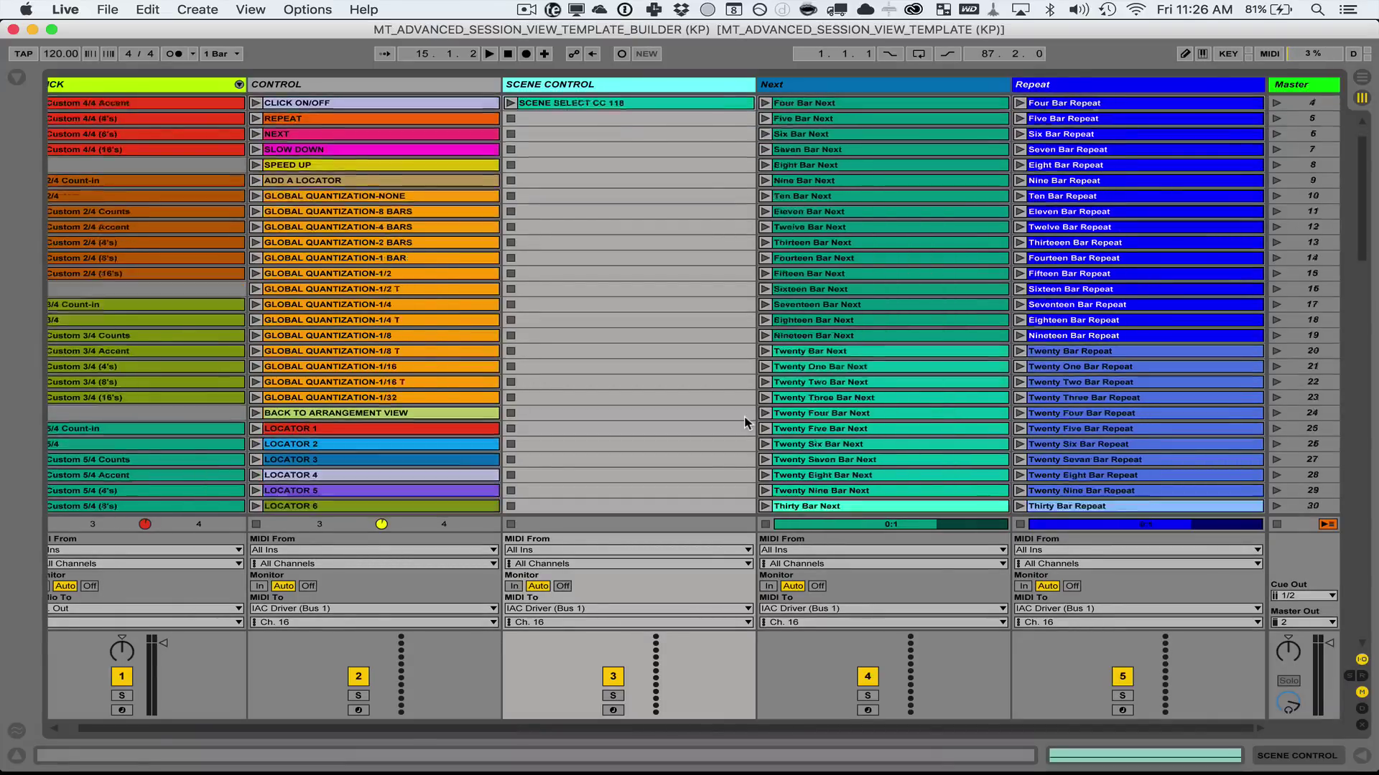
scroll(747, 422, "left", 1)
scroll(747, 423, "up", 4)
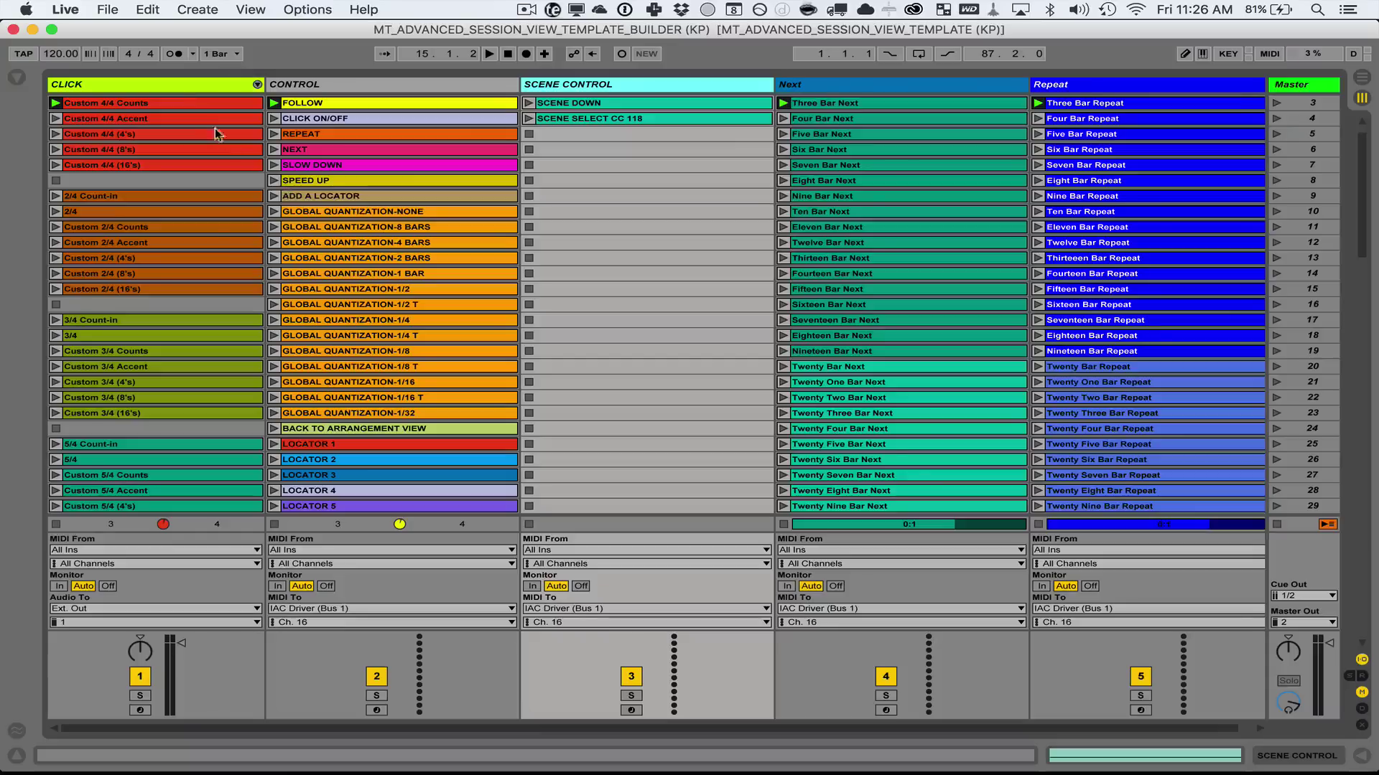
left_click(192, 90)
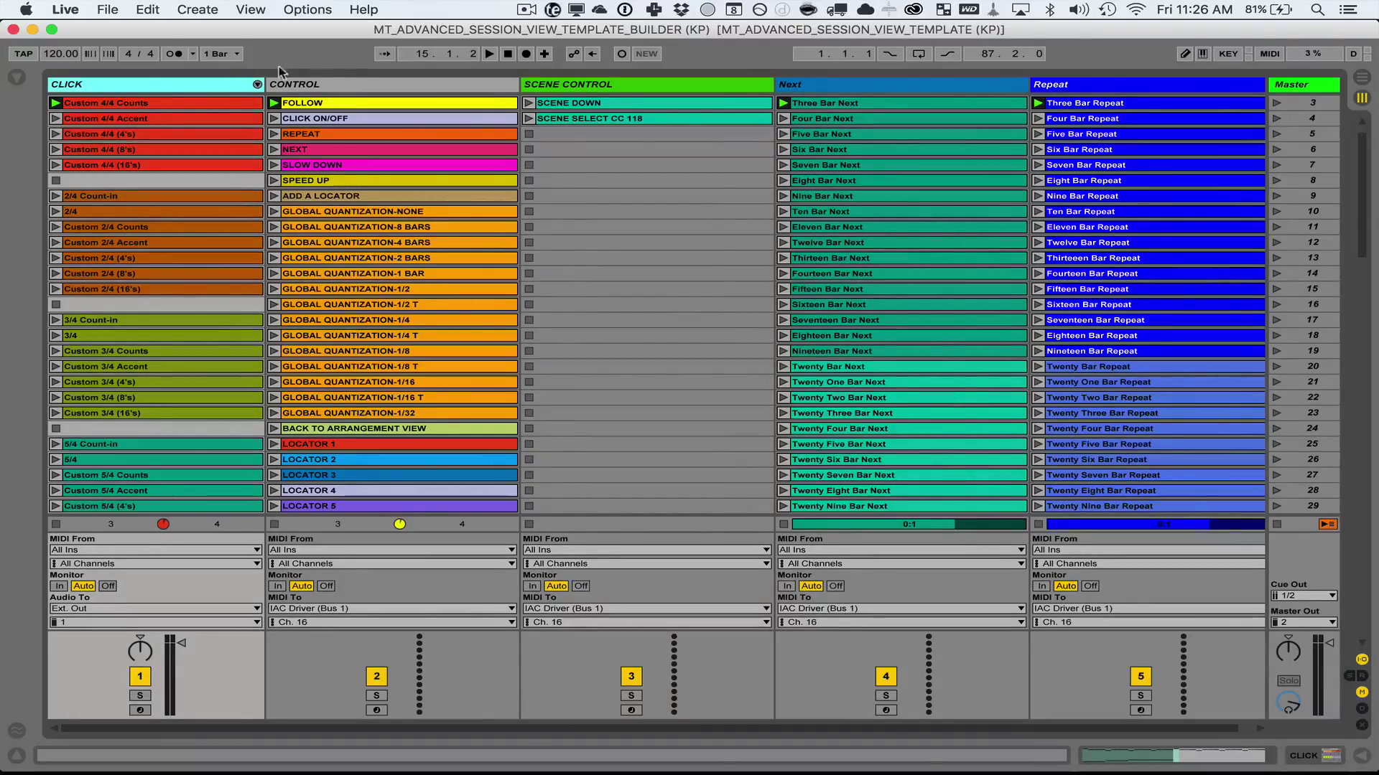
left_click(349, 84)
scroll(356, 211, "up", 2)
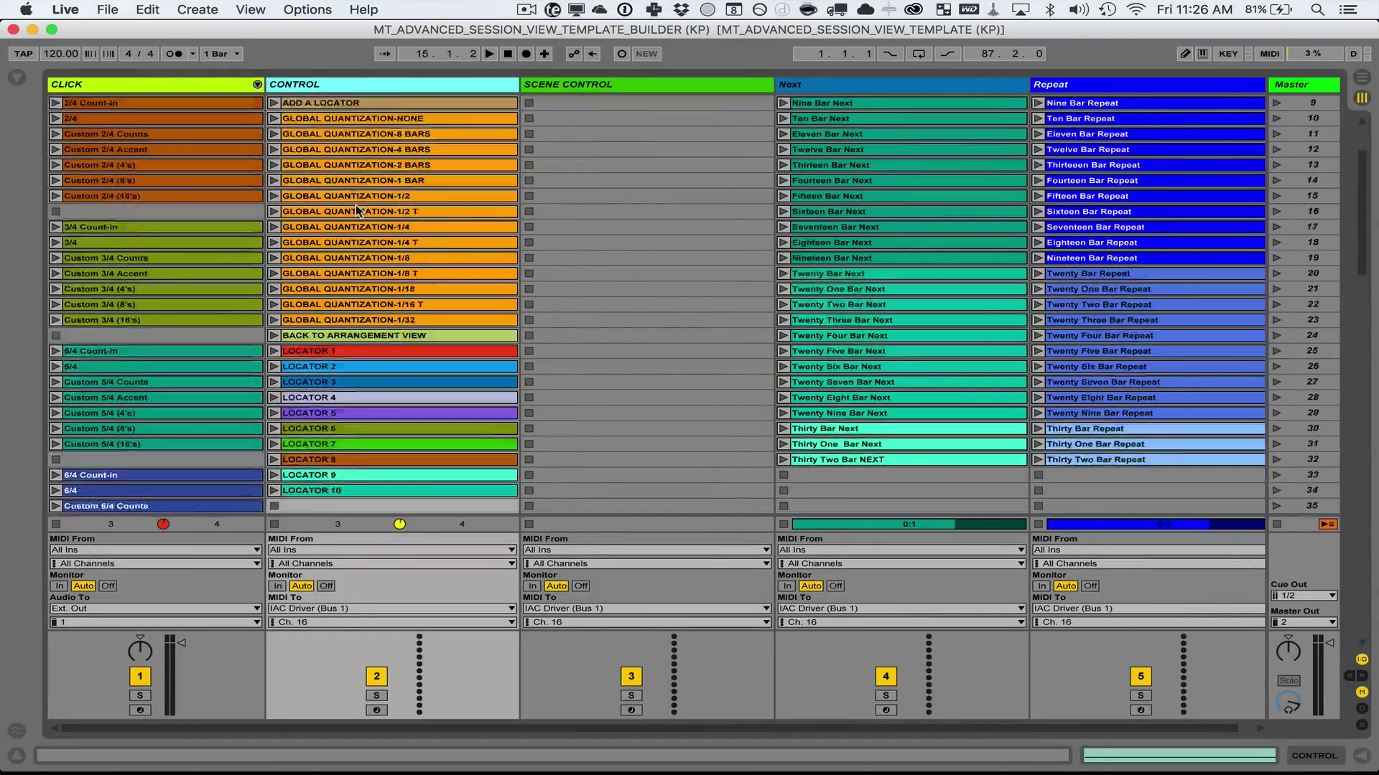
left_click(743, 86)
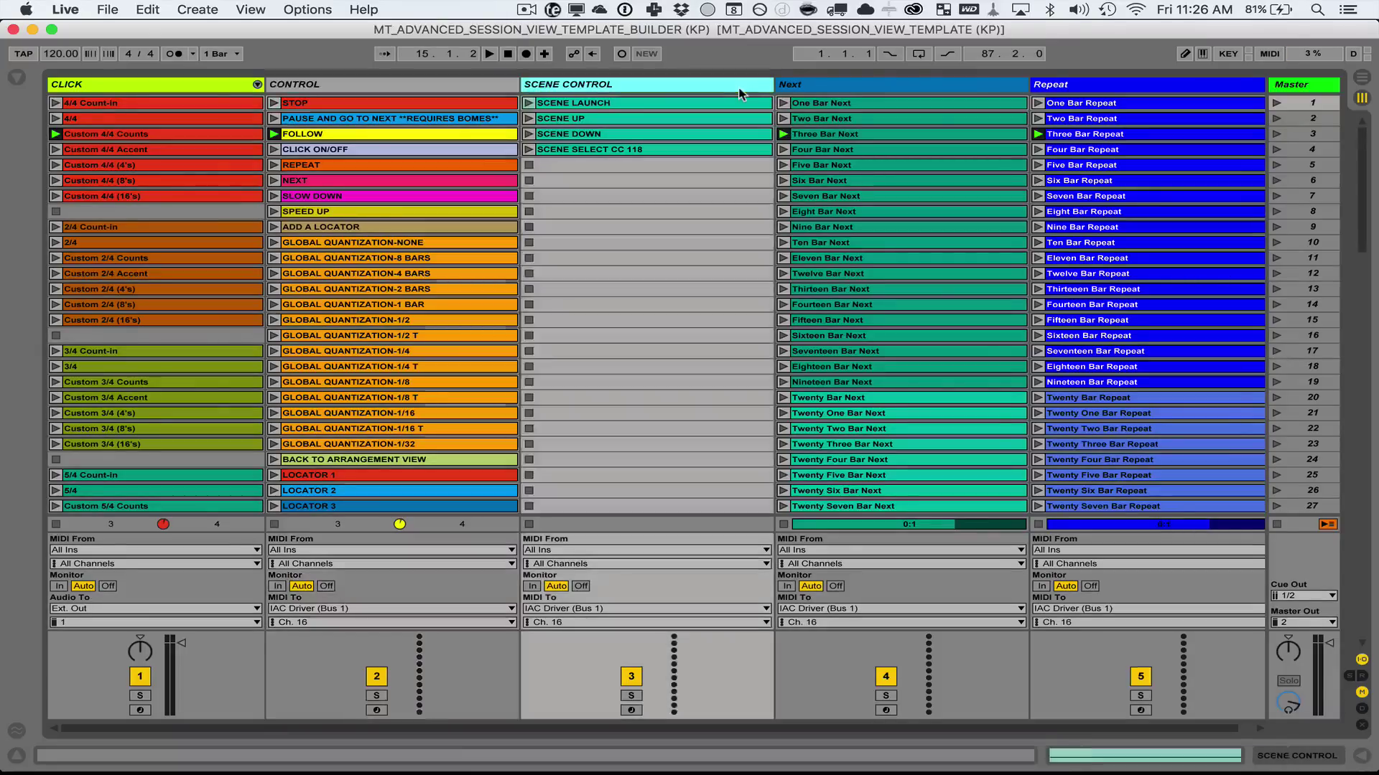
left_click(835, 87)
left_click(1072, 85)
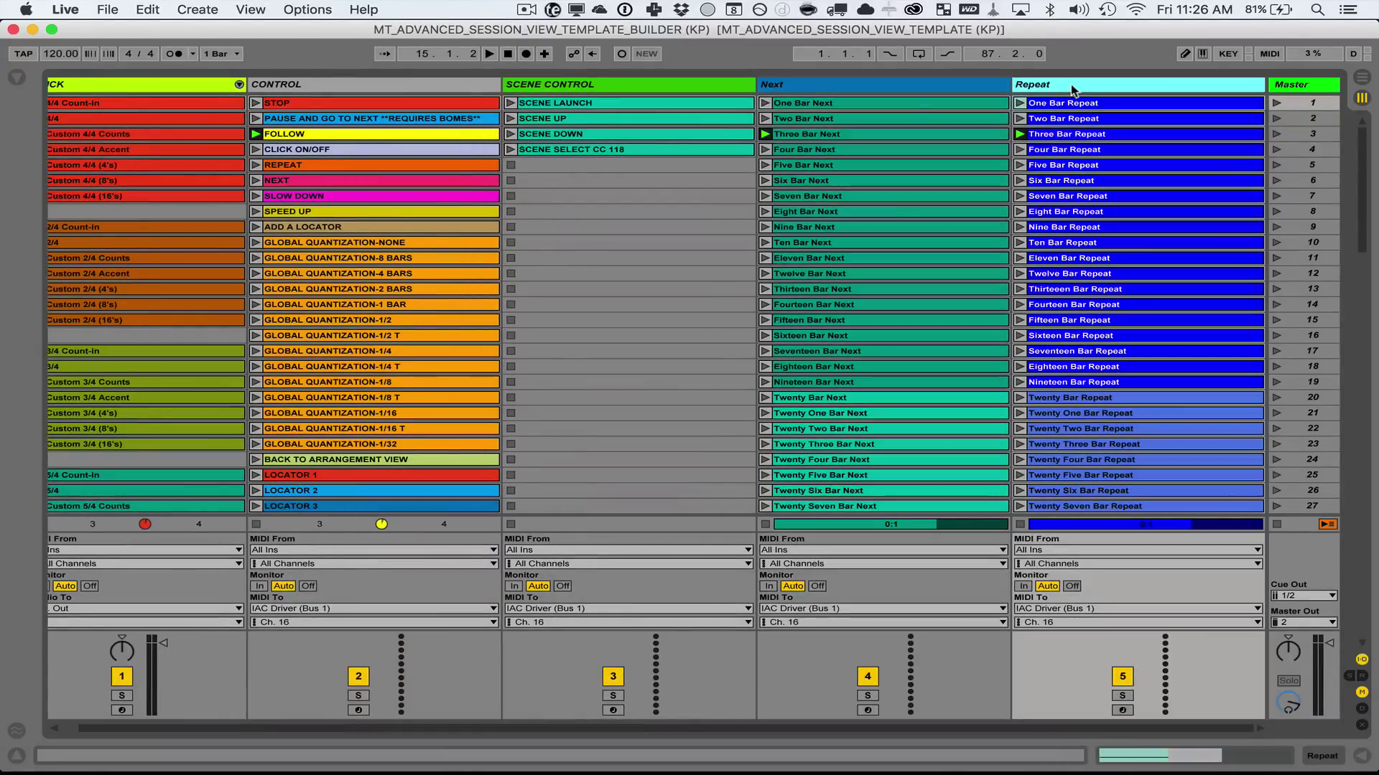
scroll(872, 118, "left", 1)
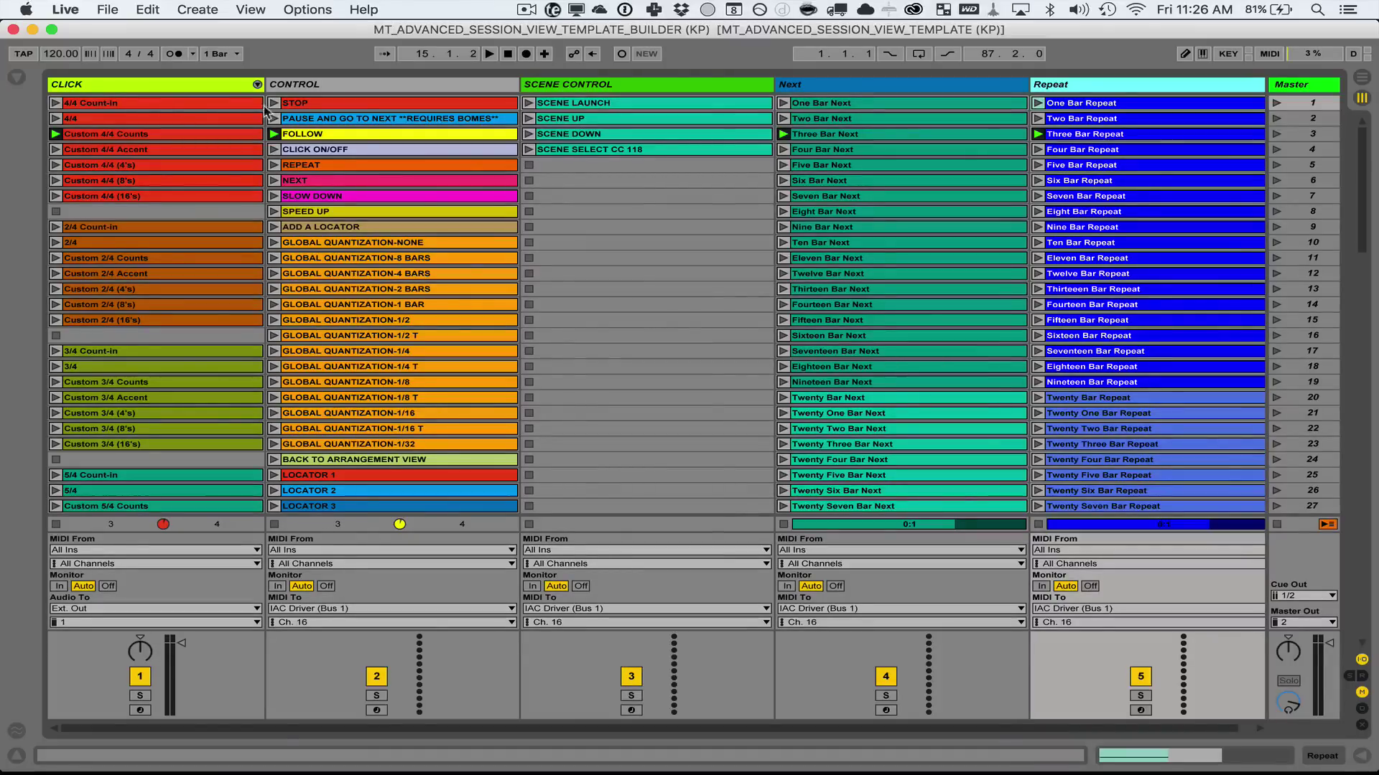
Open the recent set MT_ADVANCED_ARRANGEMENT_VIEW_TEMPLATE.als.
left_click(105, 10)
mouse_move(150, 67)
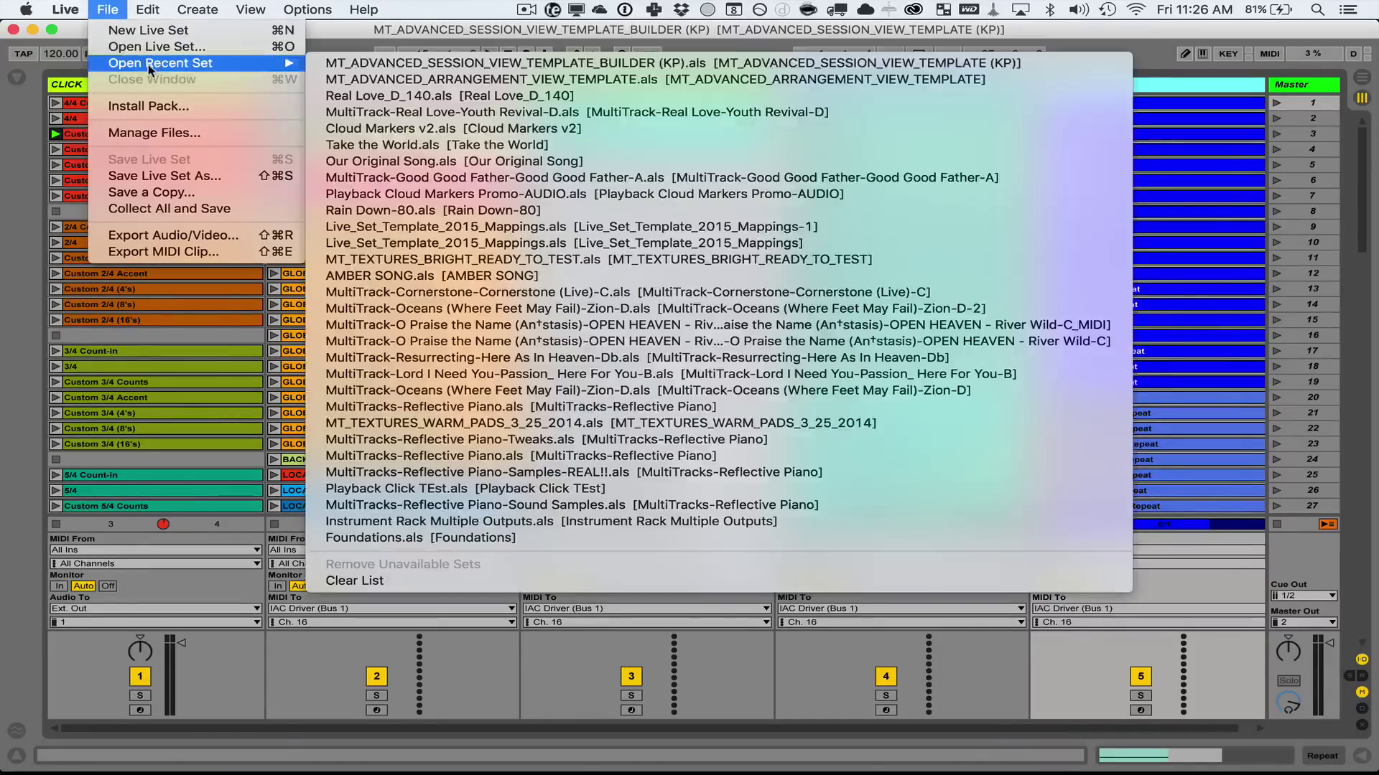
left_click(352, 75)
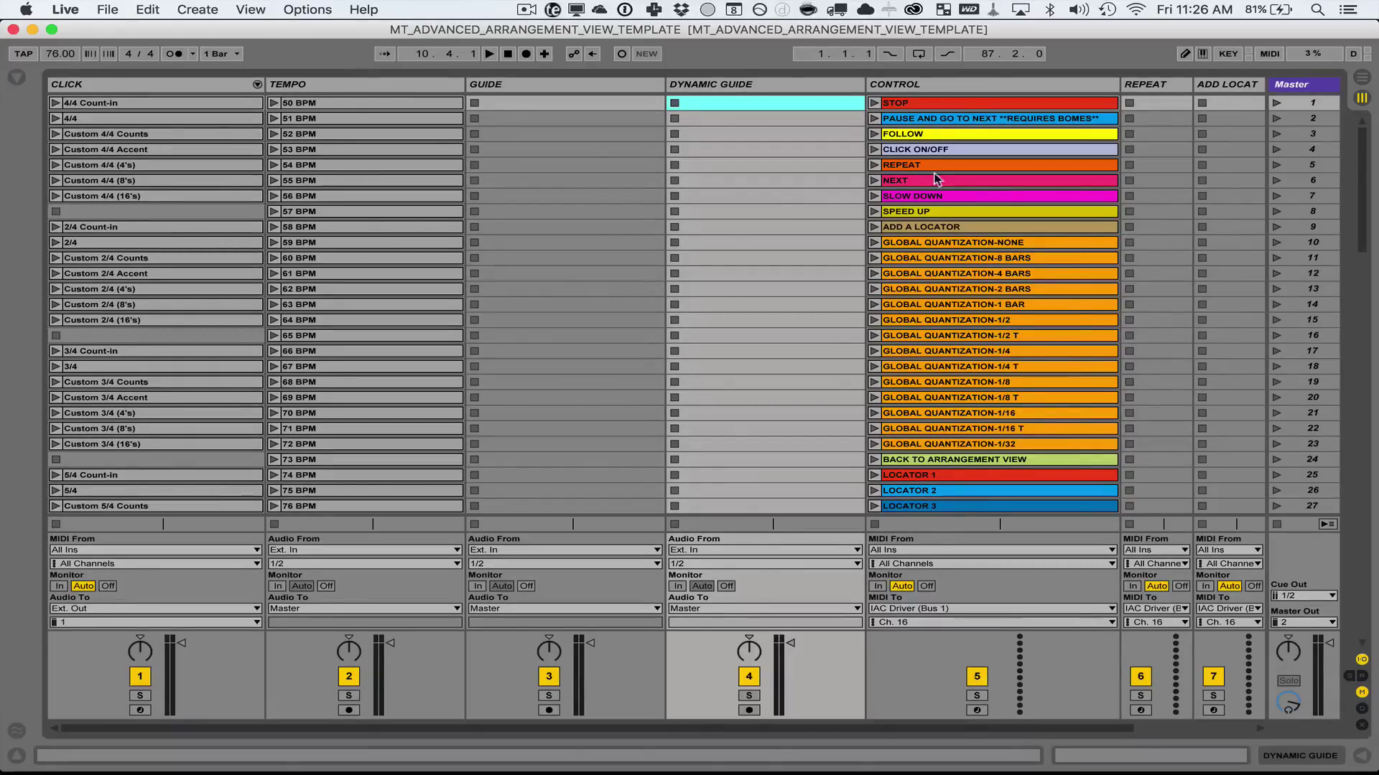
Examine the CONTROL track's clips, including PAUSE AND GO TO NEXT and ADD A LOCATOR.
left_click(984, 78)
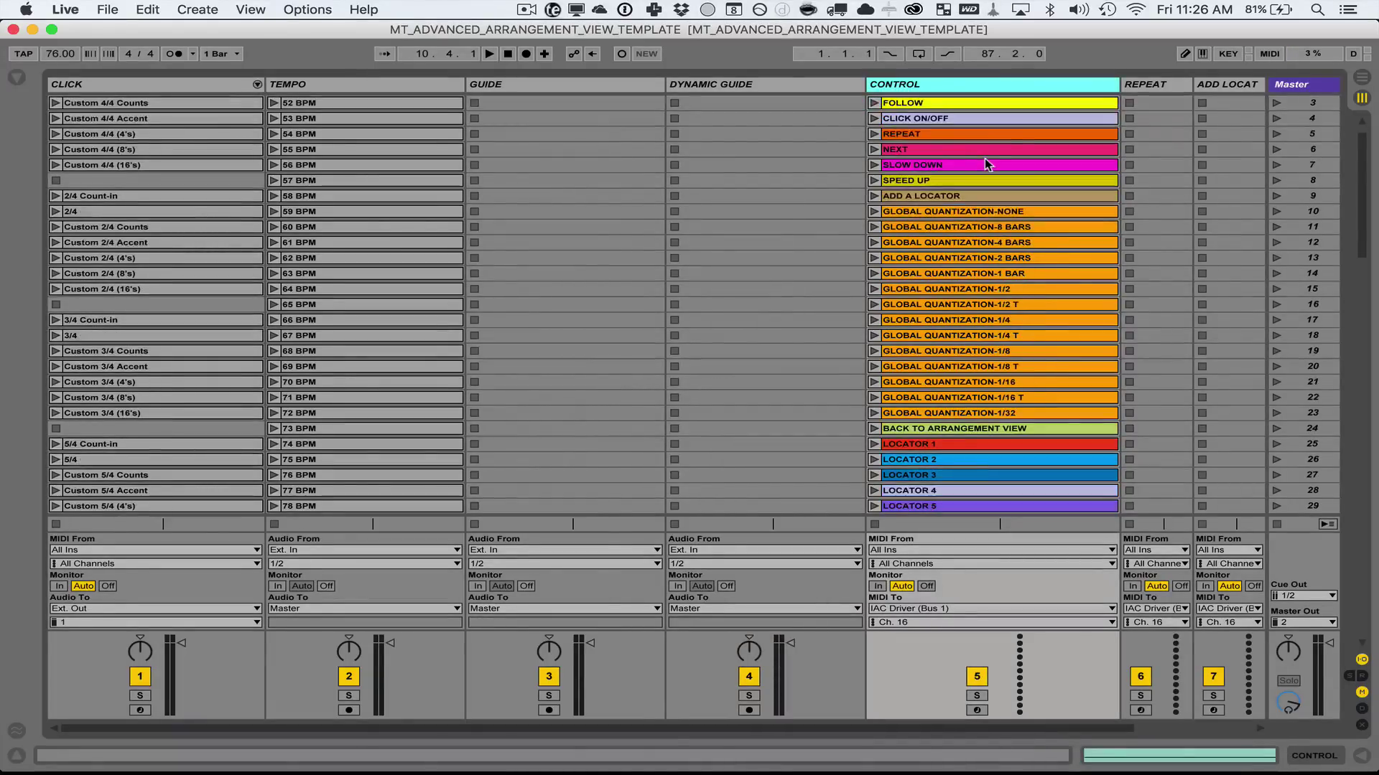
left_click(962, 121)
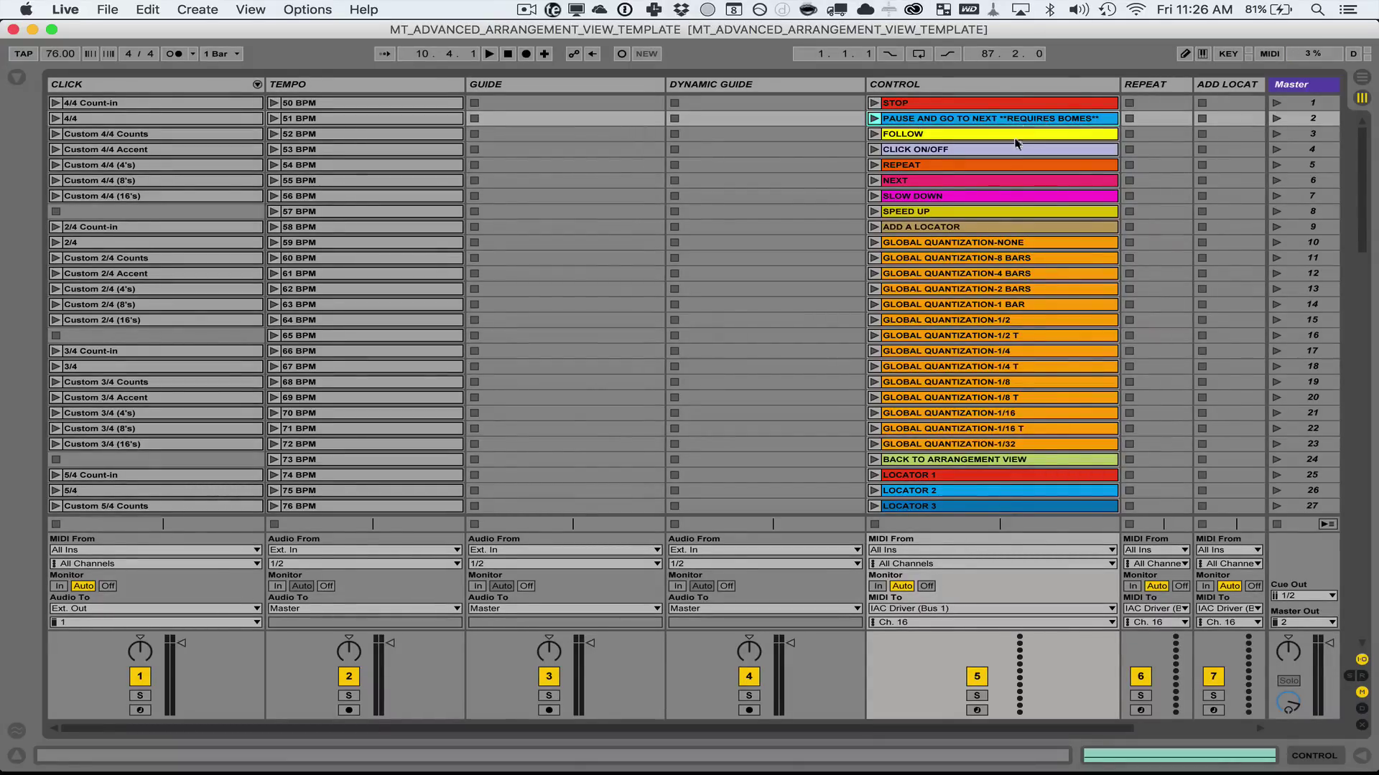
left_click(998, 227)
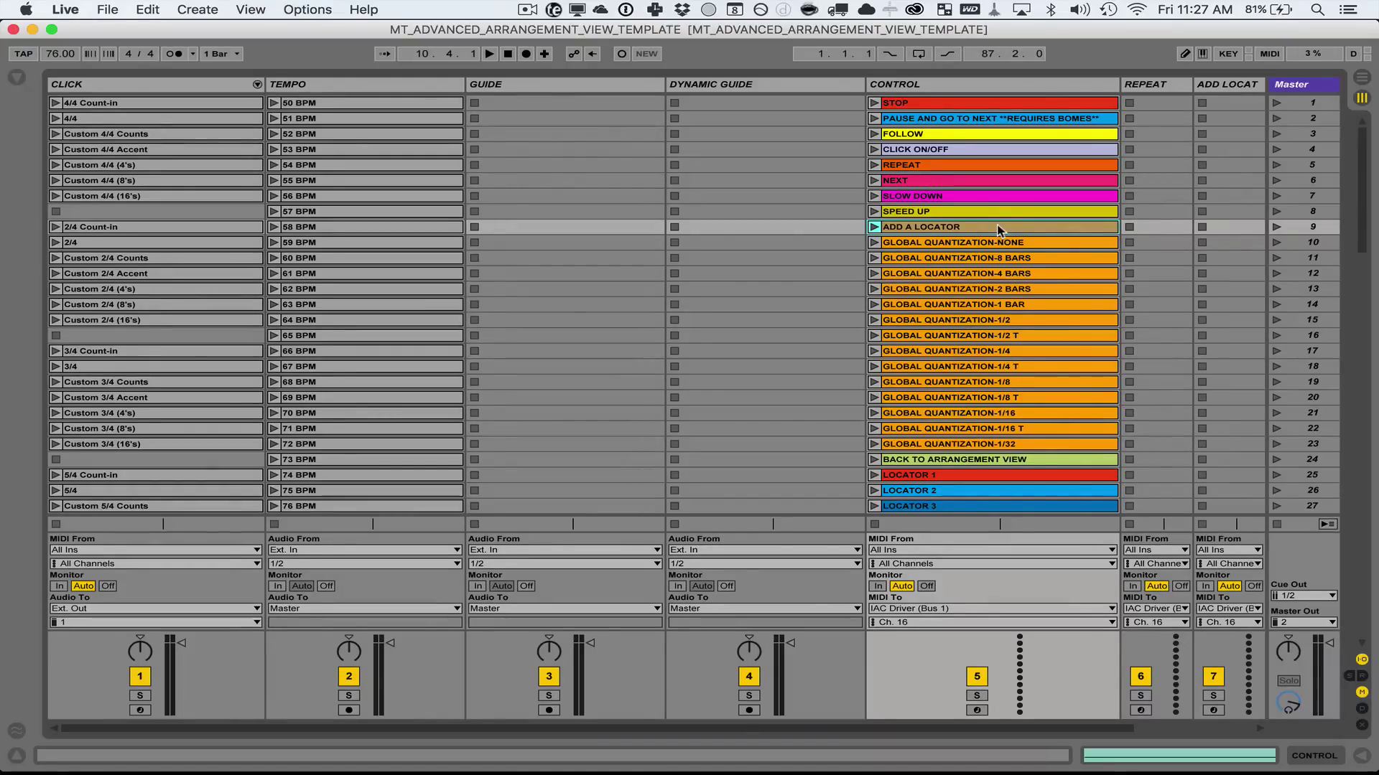
Review the TEMPO, GUIDE, DYNAMIC GUIDE, REPEAT, ADD LOCATORS and MARKERS tracks of the arrangement template.
left_click(398, 85)
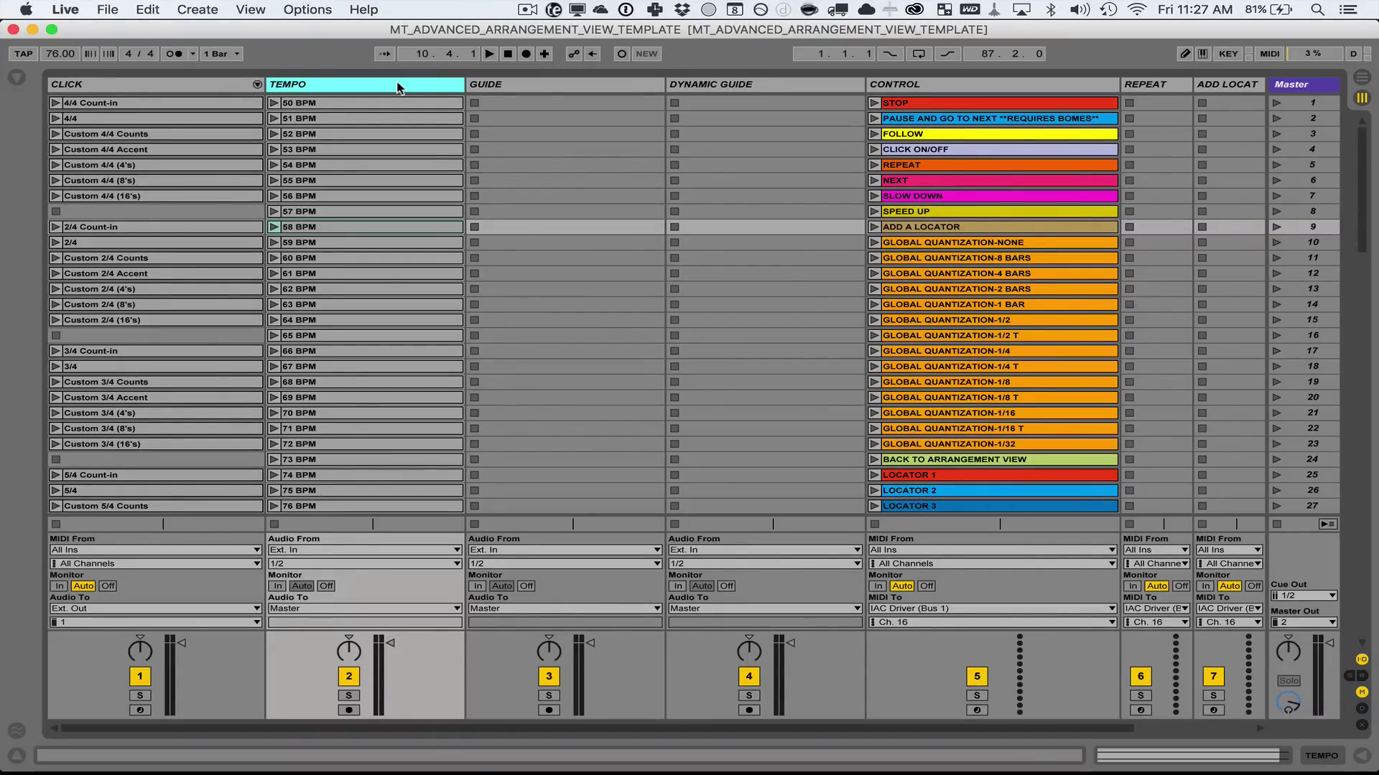
left_click(522, 85)
left_click(801, 86)
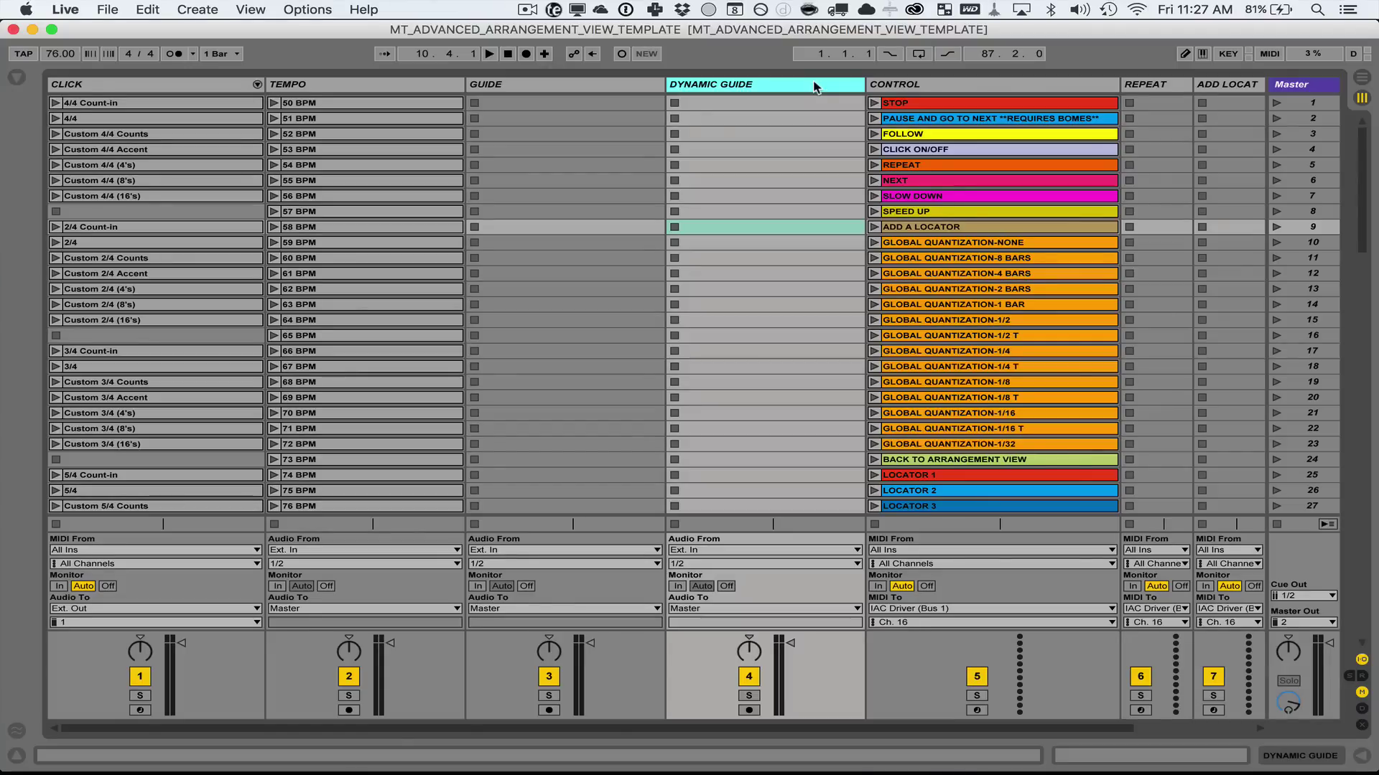
scroll(815, 87, "right", 2)
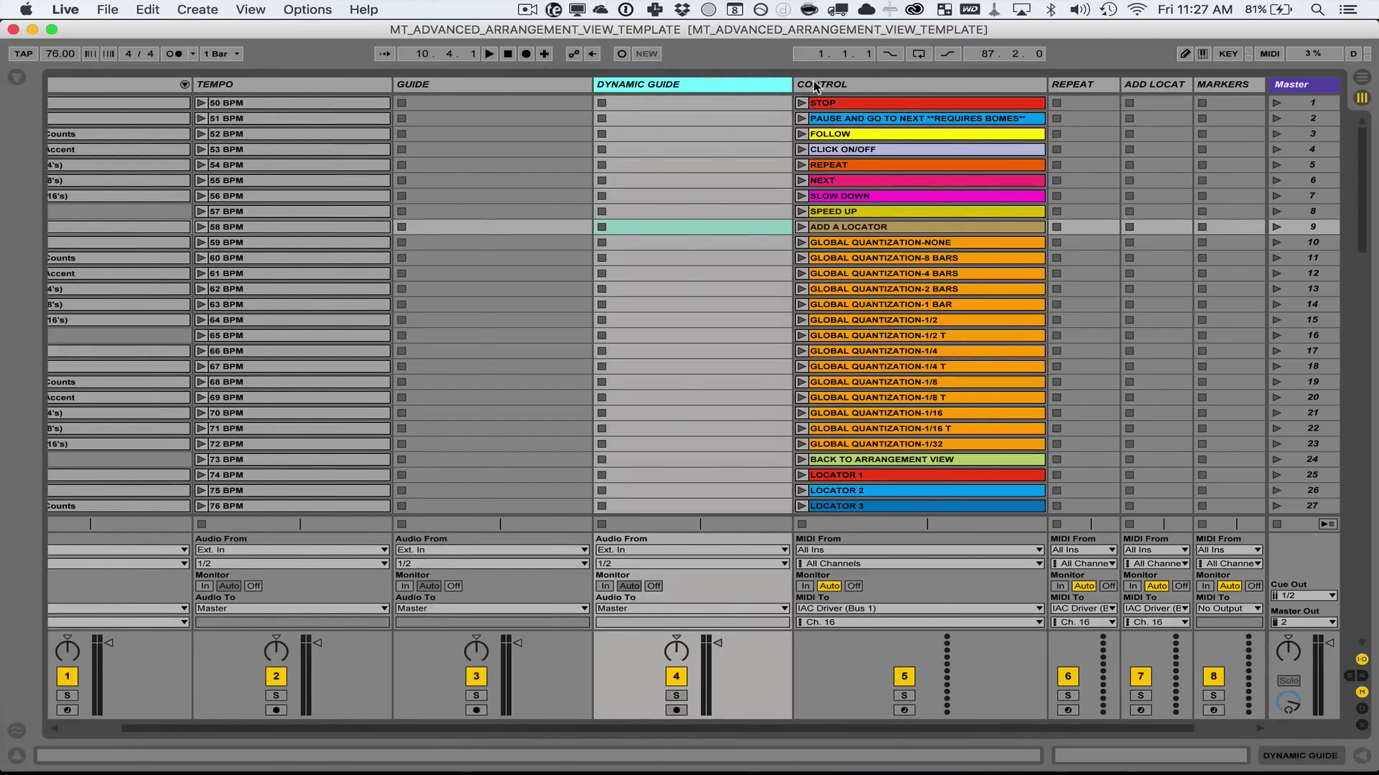
left_click(1084, 77)
scroll(1084, 76, "right", 2)
left_click(1084, 77)
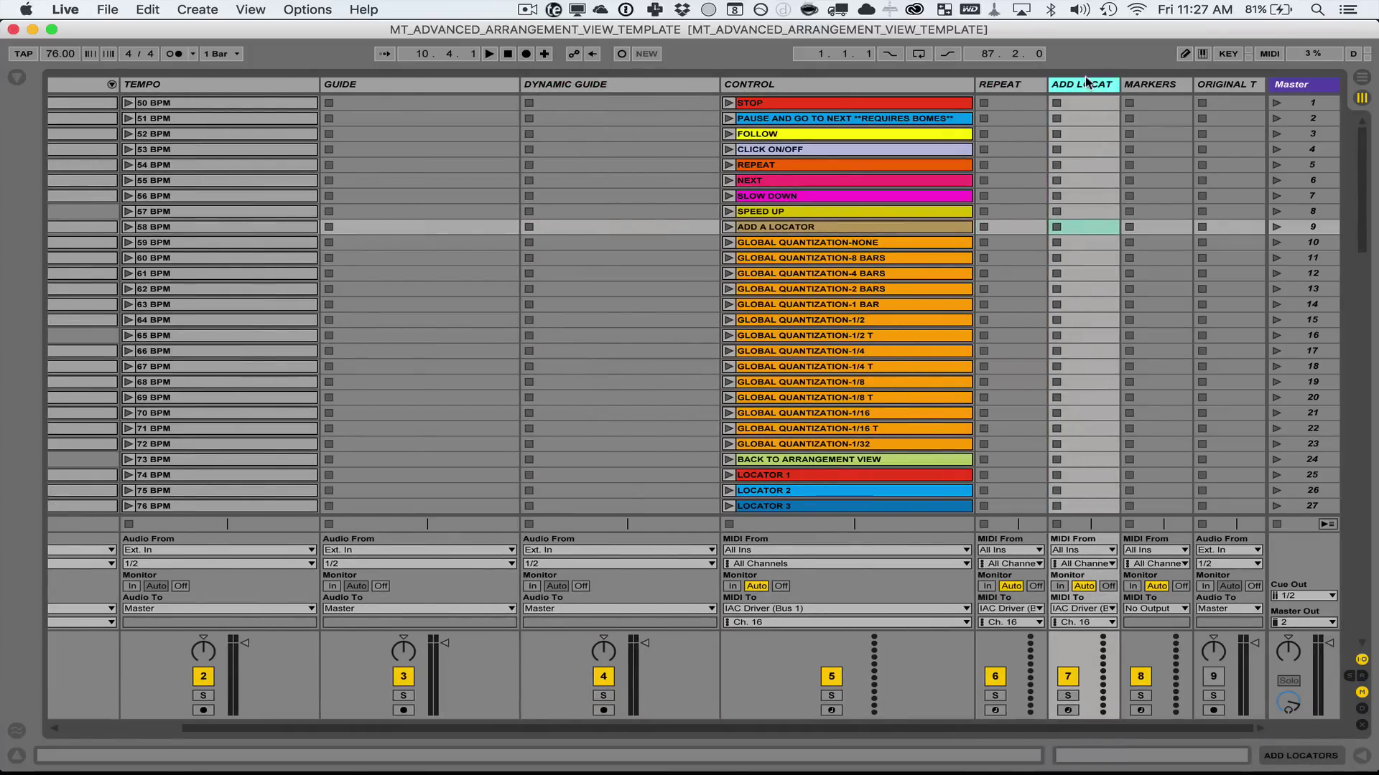
left_click(1161, 89)
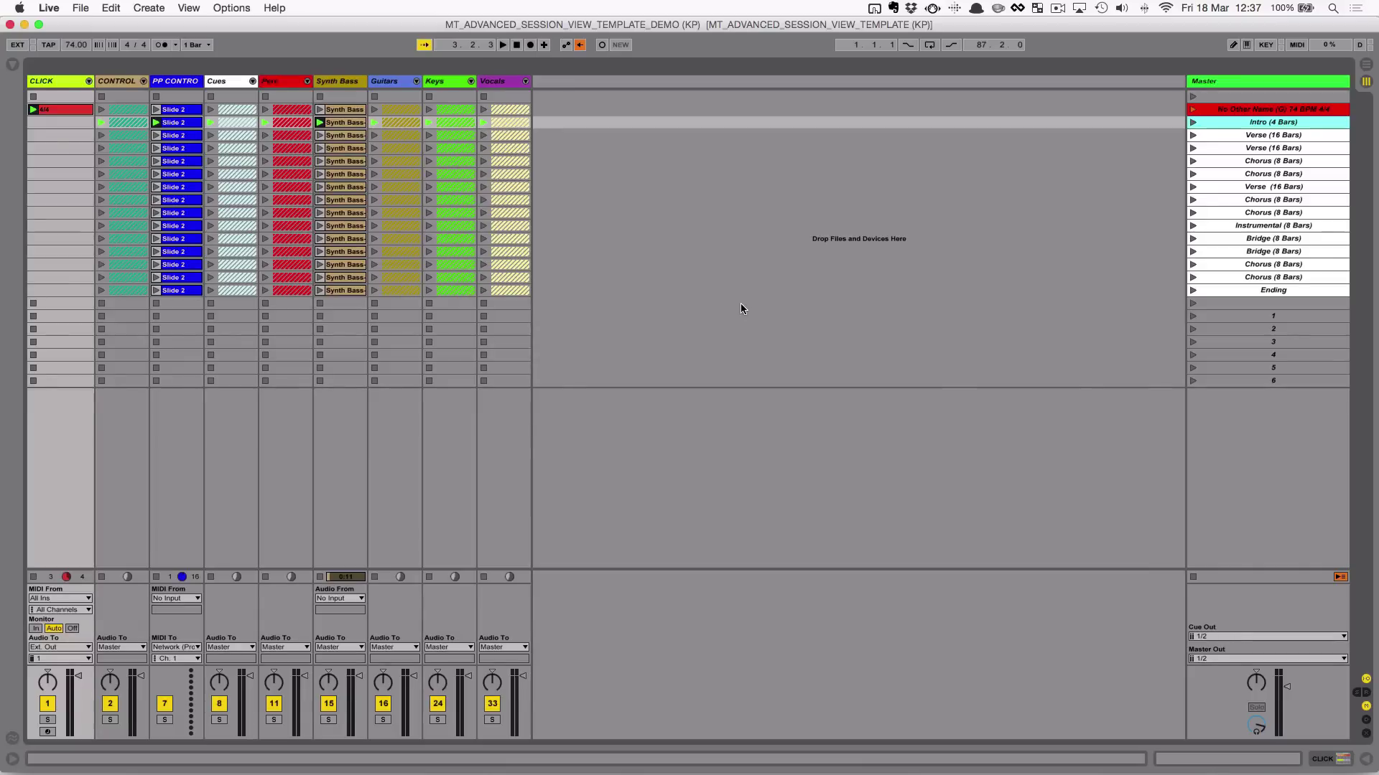
Play the demo song by launching its title, third Chorus and Intro scenes, stop playback, and solo the CLICK track.
left_click(1193, 111)
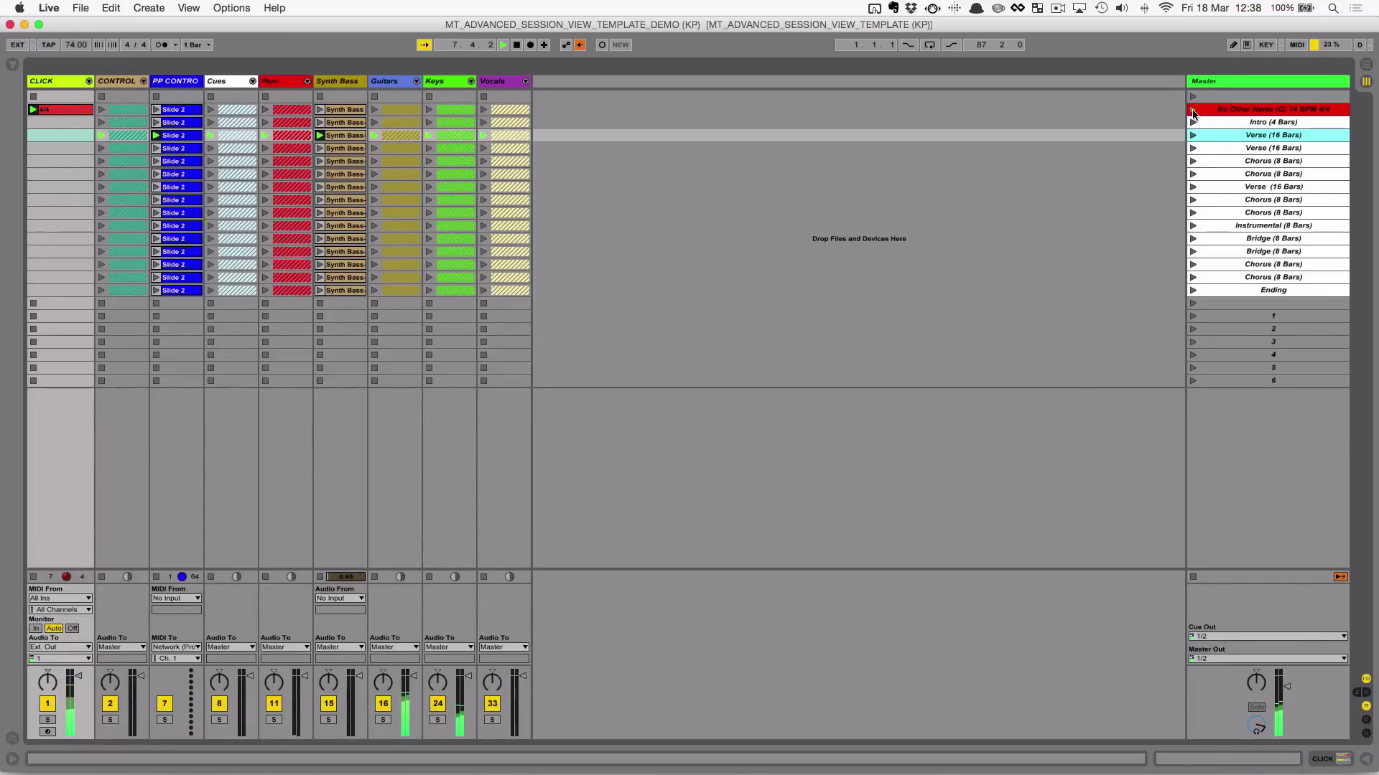
left_click(1194, 199)
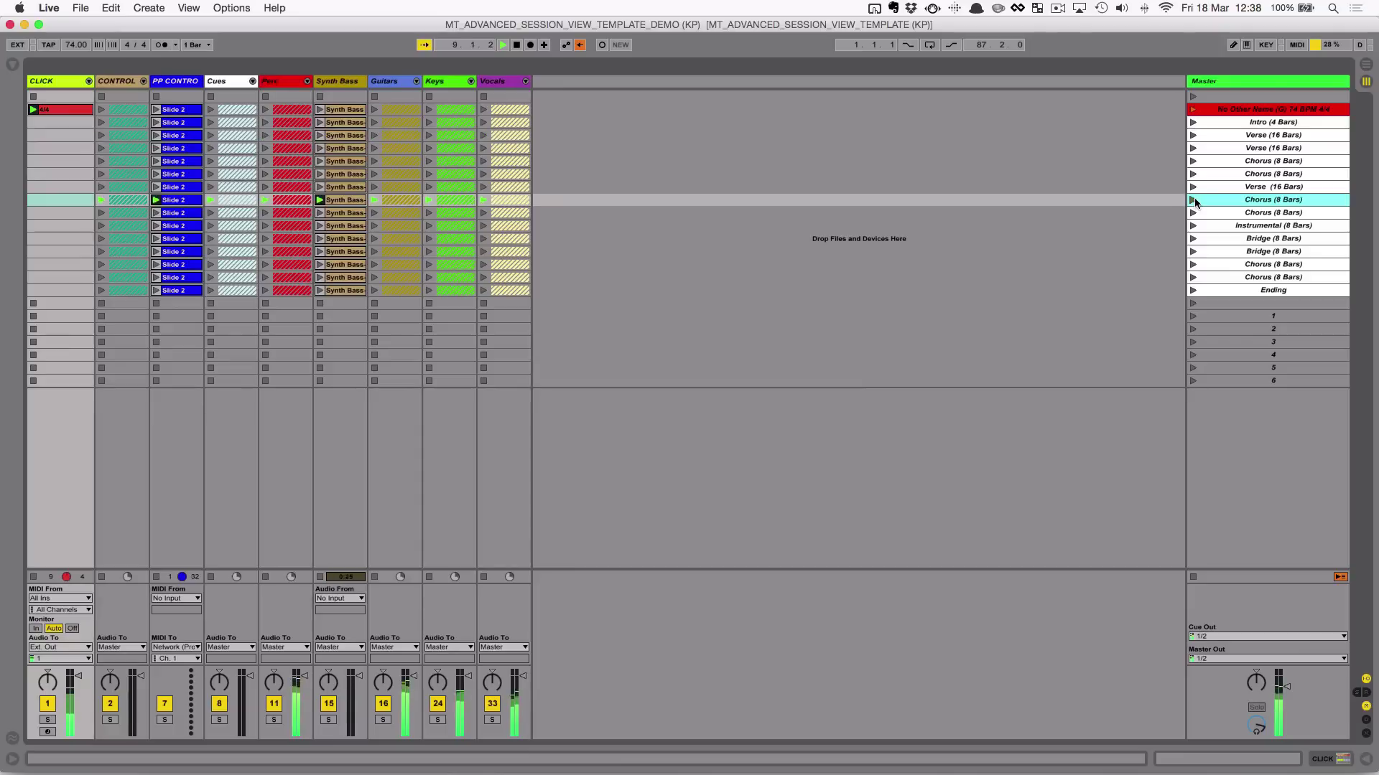
left_click(1192, 122)
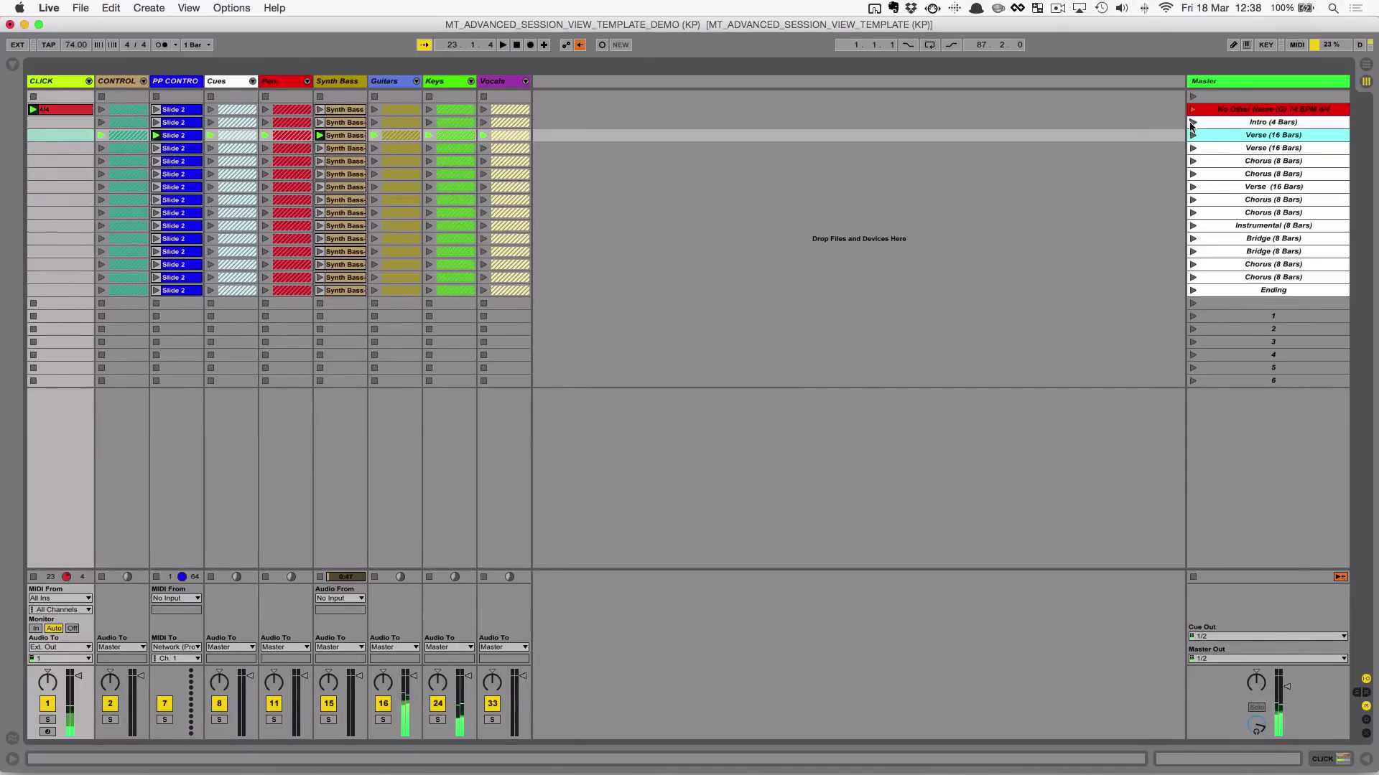
key("space")
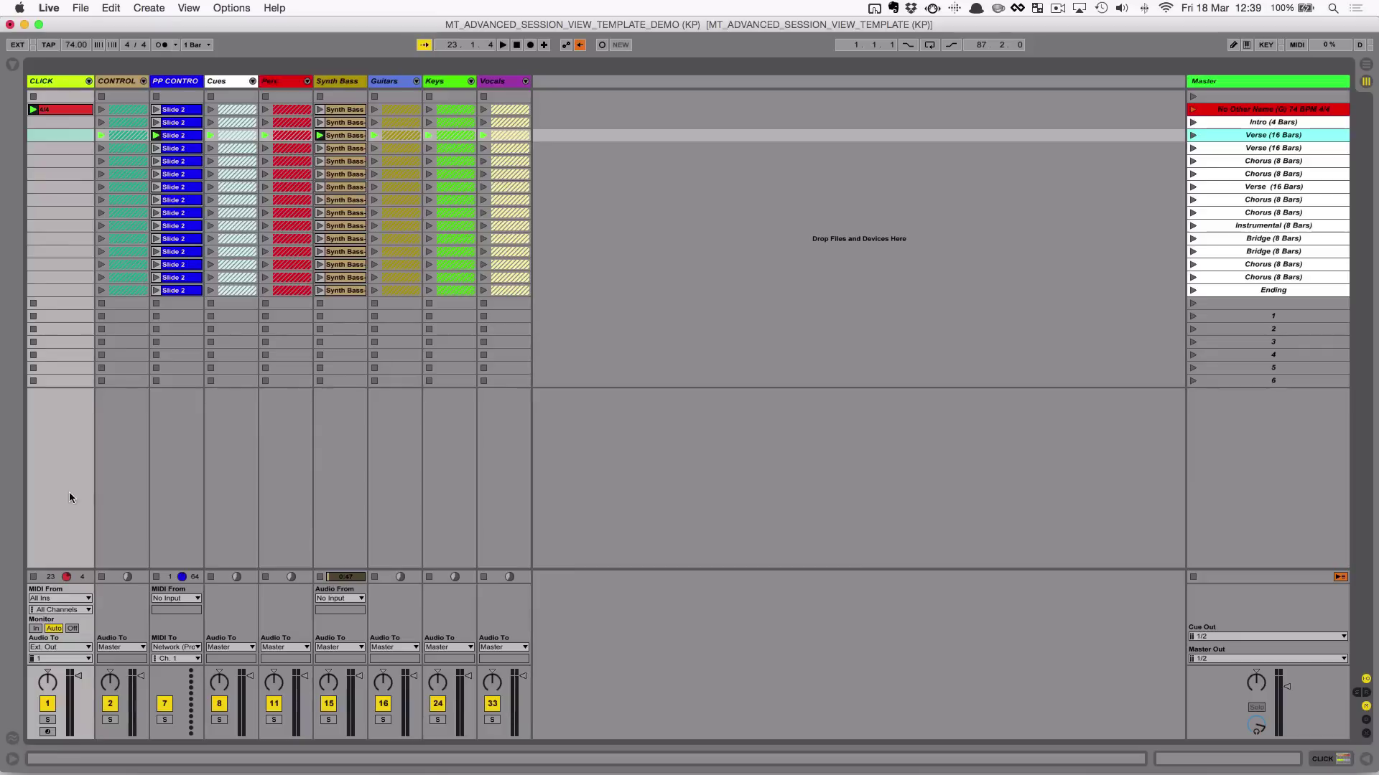
left_click(48, 720)
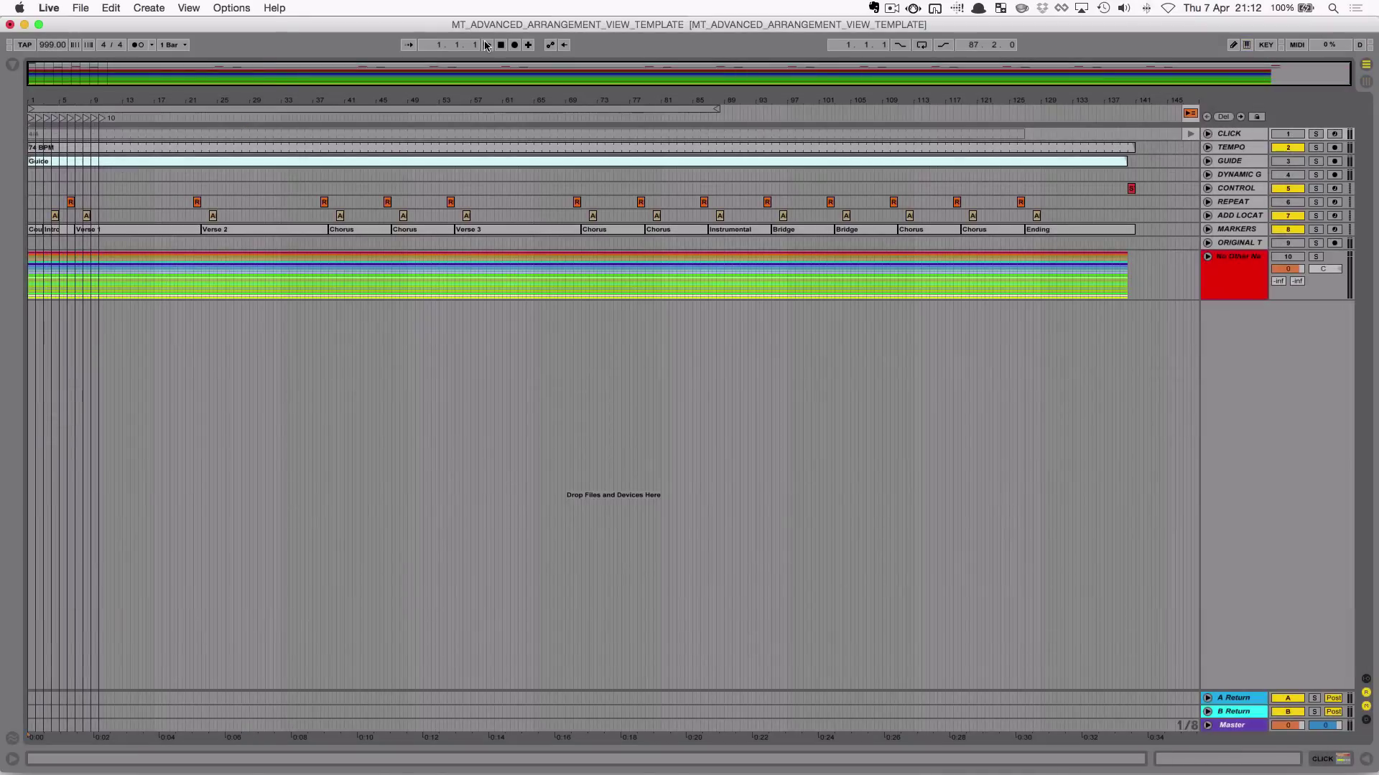
Start playback of the arrangement from bar 1.
left_click(486, 46)
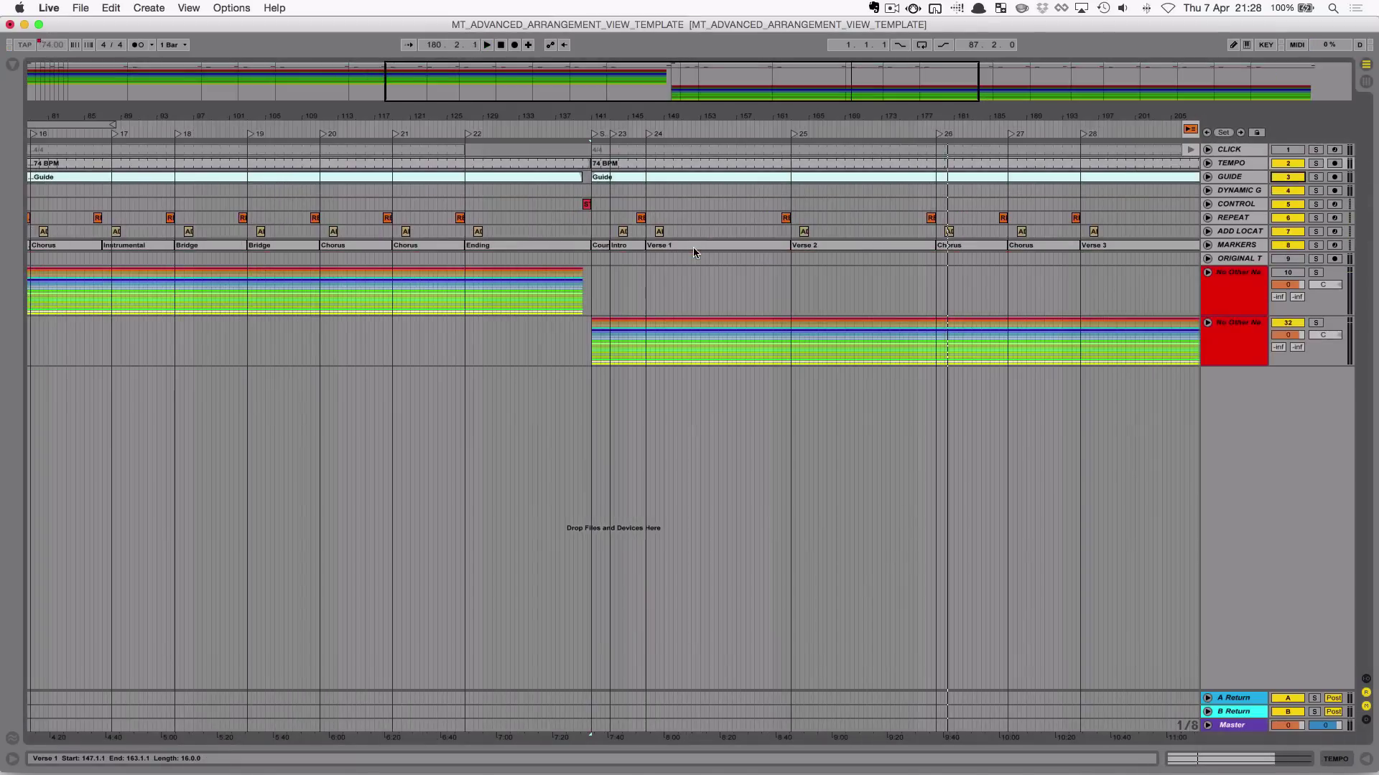
Show the browser and list the CONTROL track's clips inside MT_ADVANCED_ARRANGEMENT_VIEW_TEMPLATE.als.
left_click(587, 204)
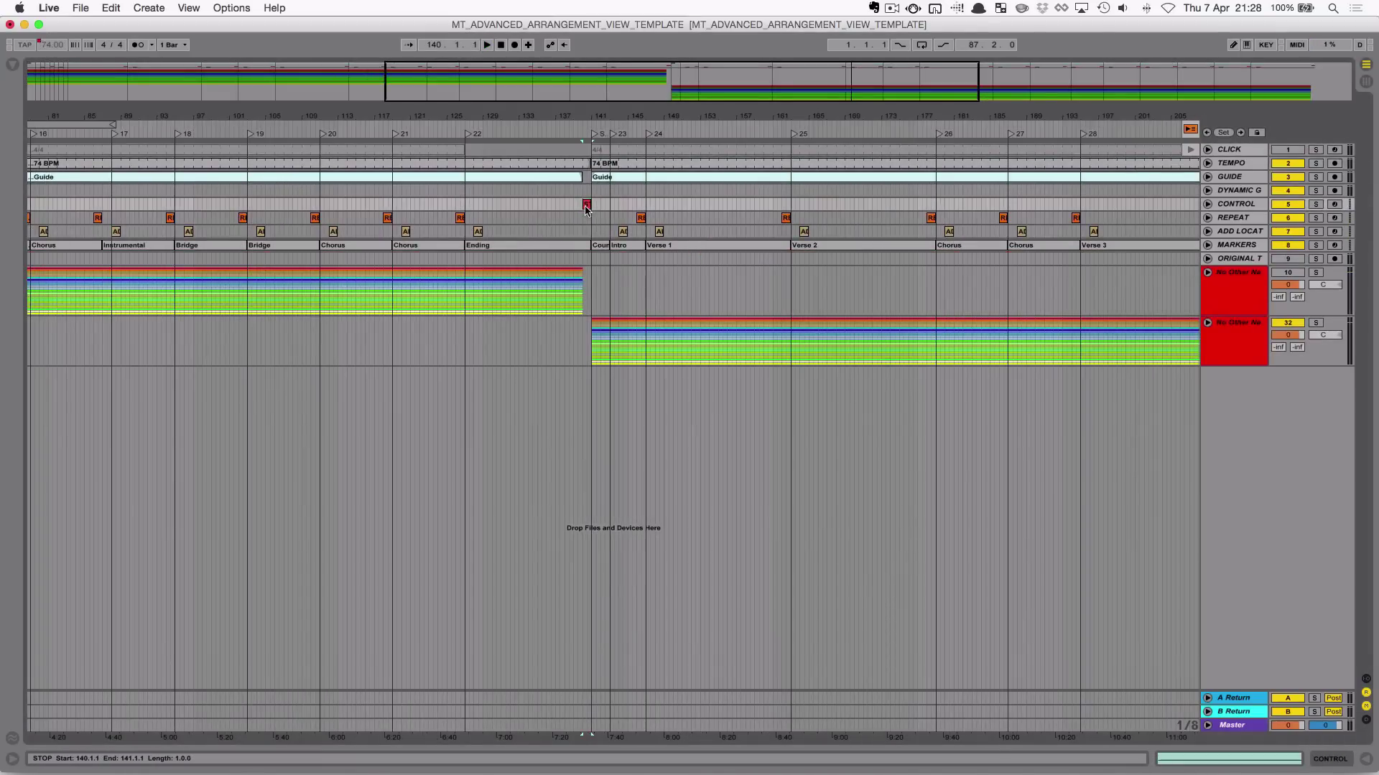
left_click(12, 64)
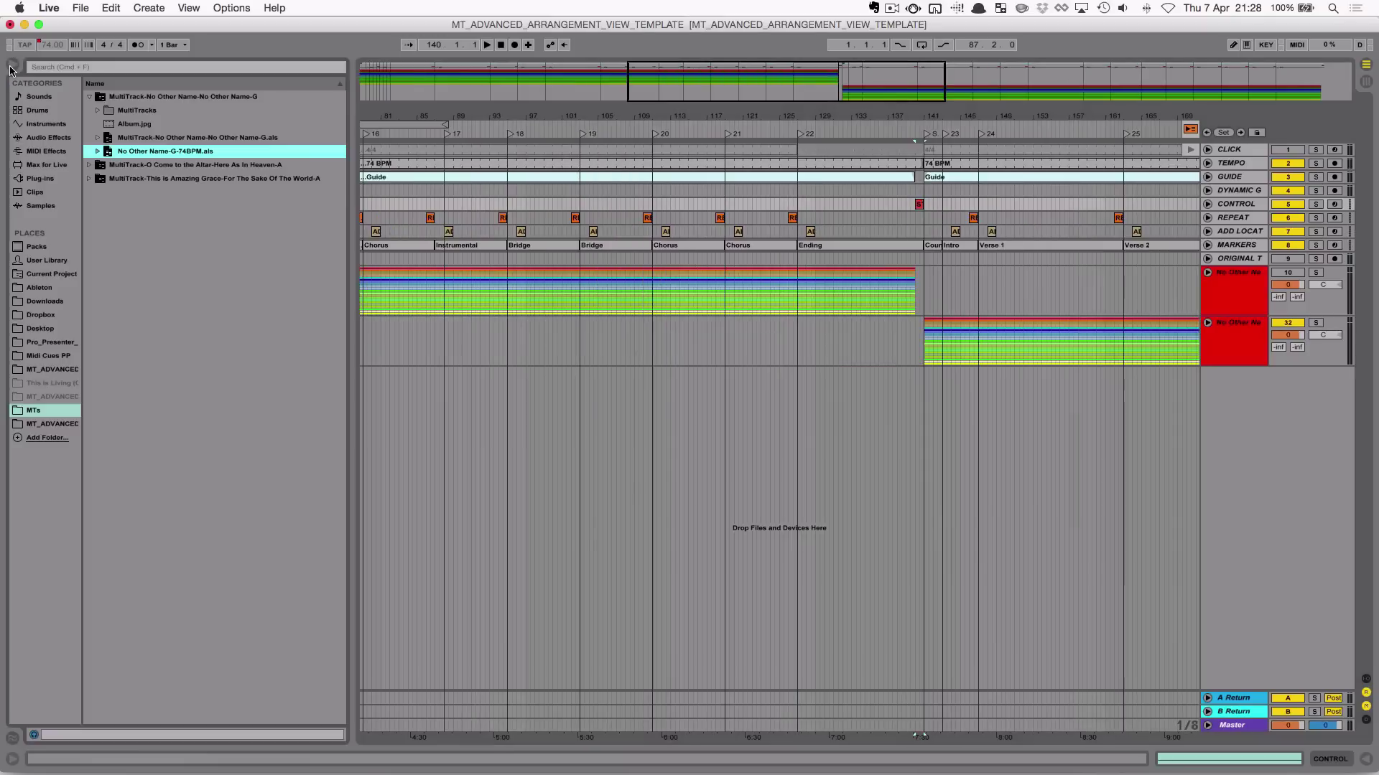
left_click(58, 424)
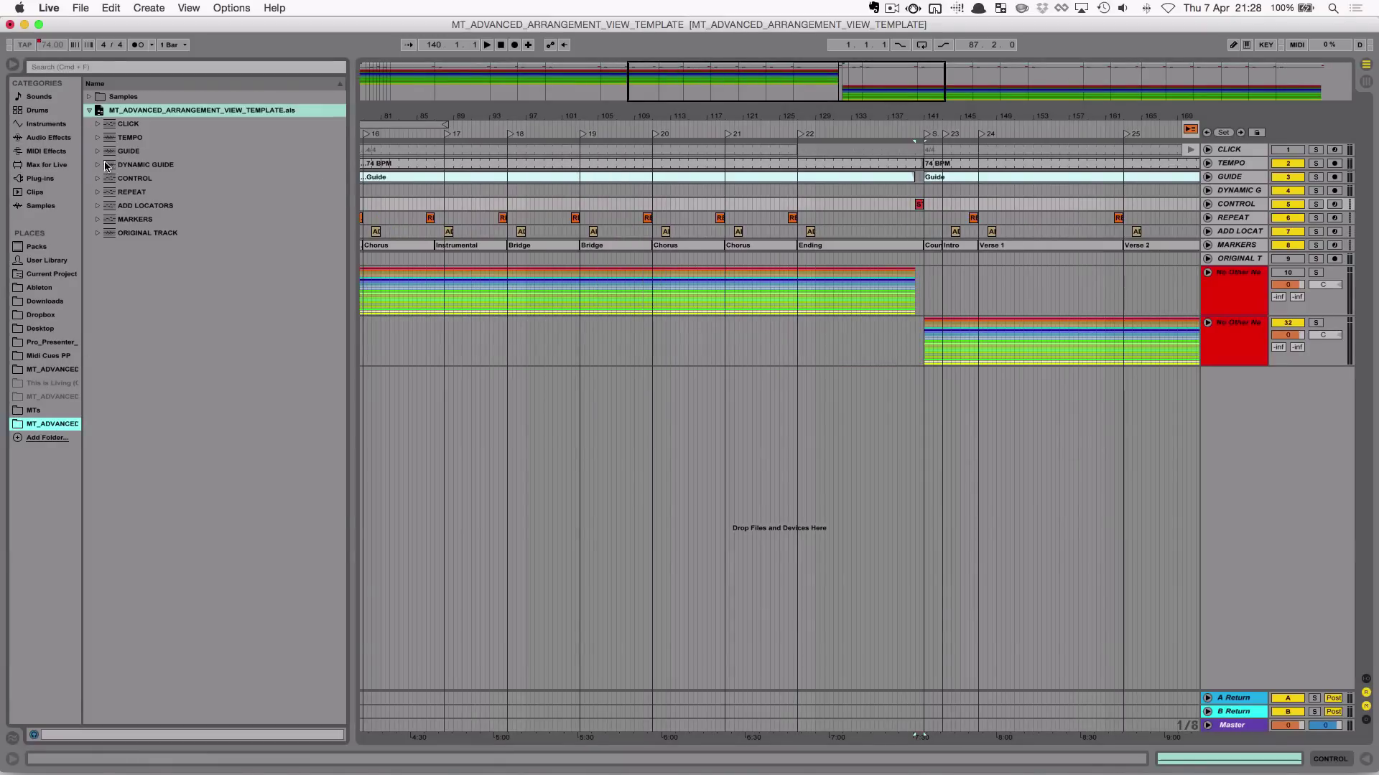
left_click(96, 179)
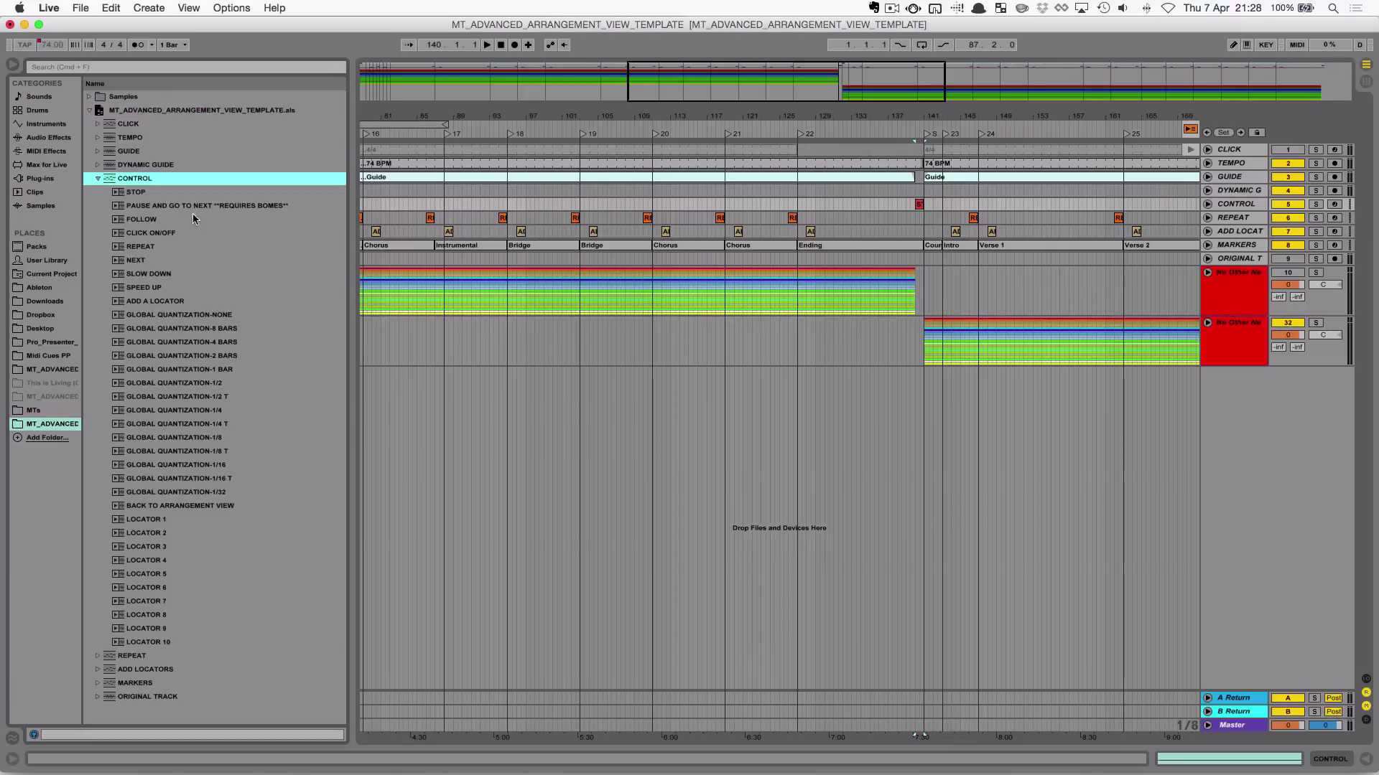
Replace the STOP clip at bar 140 on the CONTROL track with the PAUSE AND GO TO NEXT **REQUIRES BOMES** clip.
left_click(919, 204)
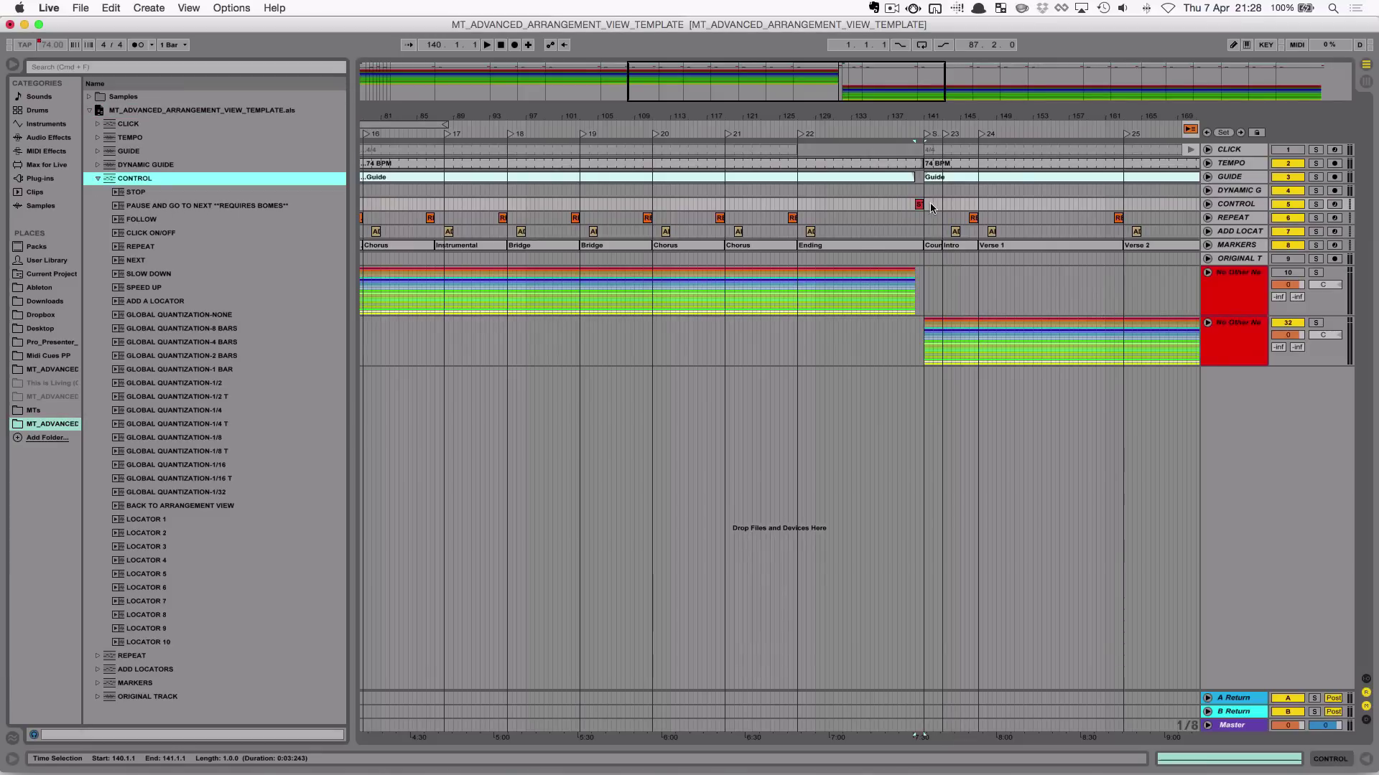
left_click_drag(911, 114, 912, 169)
left_click(933, 204)
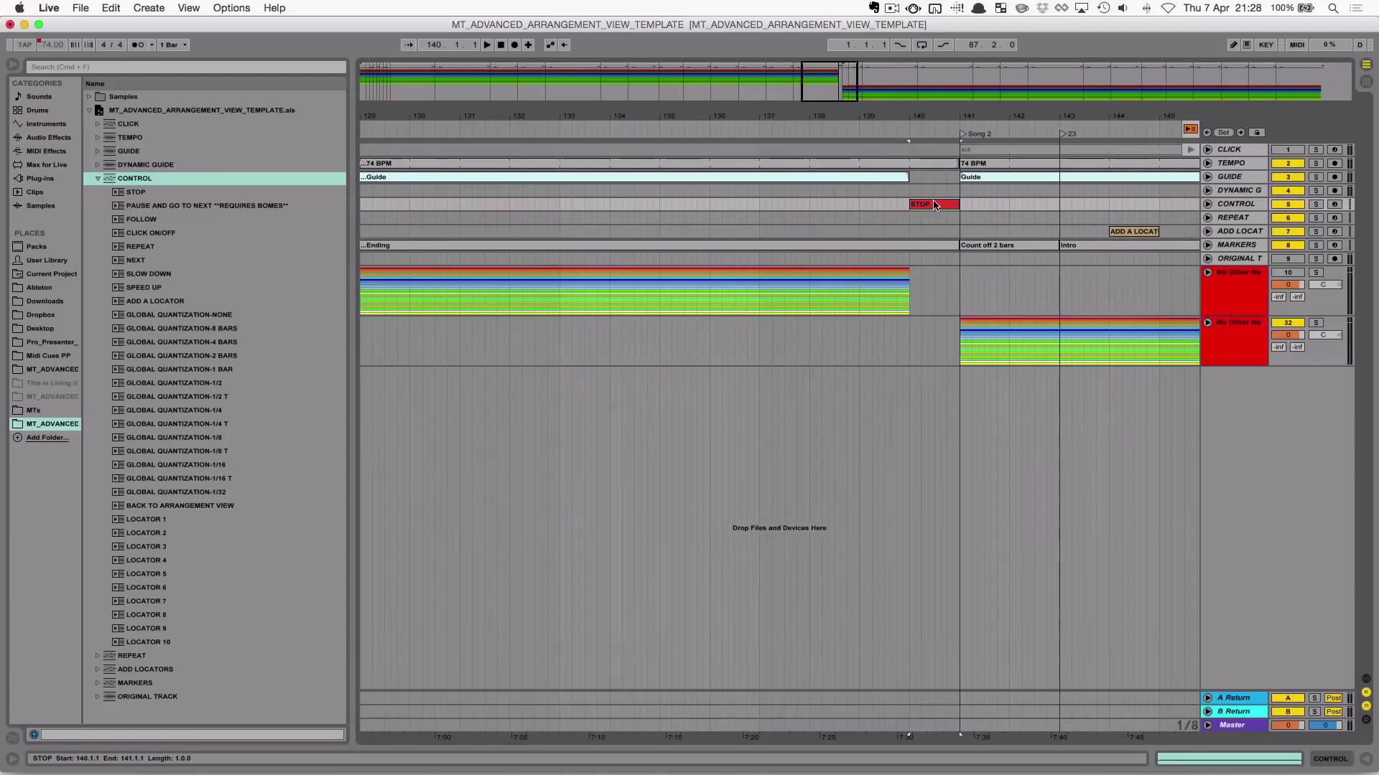
key("Delete")
left_click(117, 208)
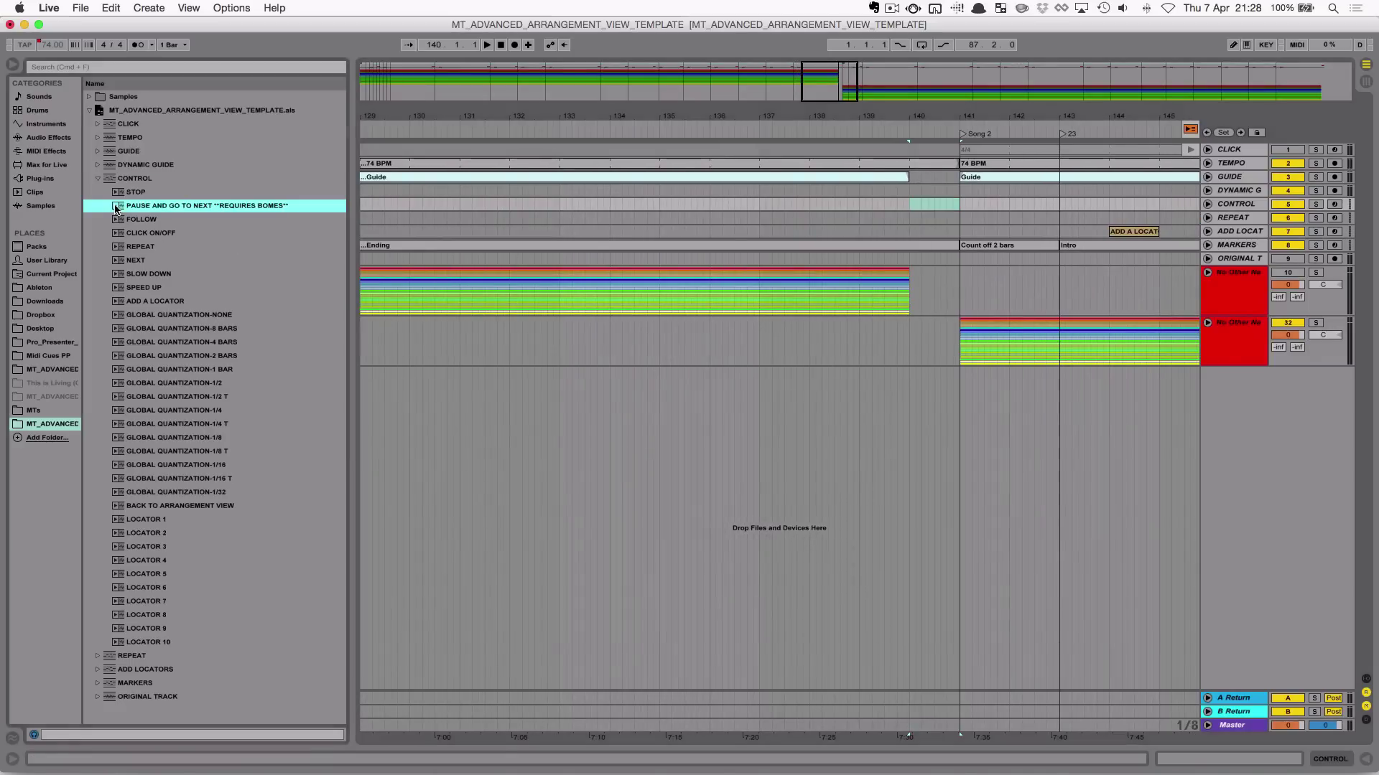
left_click_drag(116, 208, 913, 208)
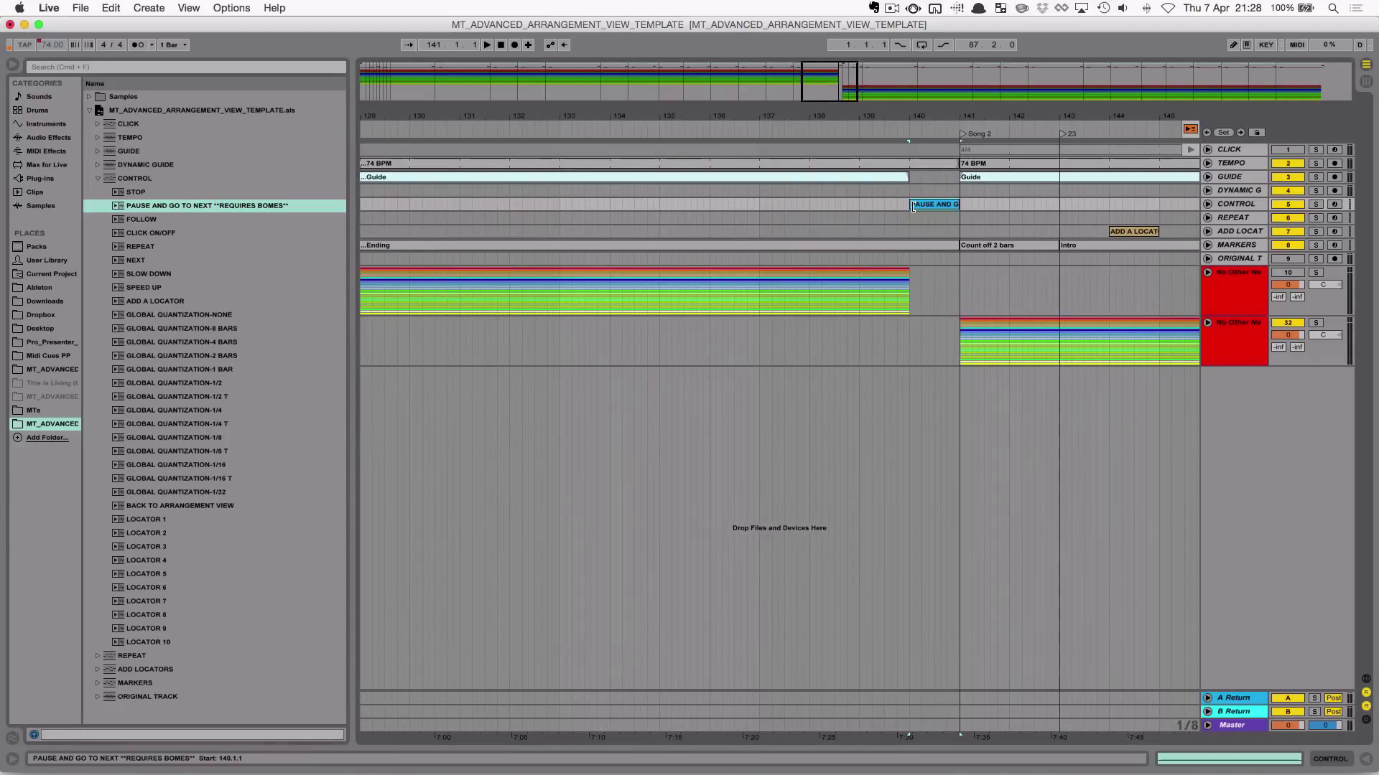
Play the arrangement from about bar 139 through the transition into Song 2, and stop playback.
left_click(868, 130)
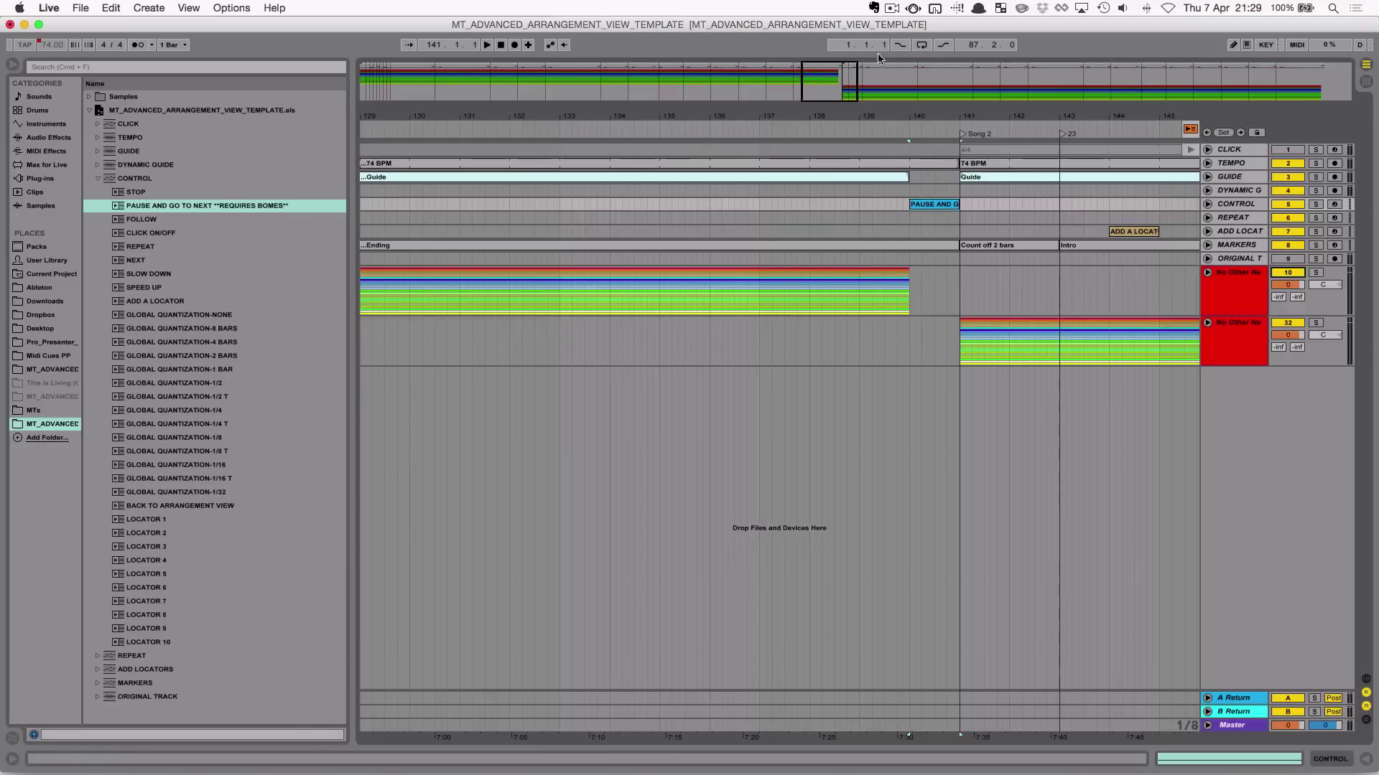
left_click(873, 131)
key("space")
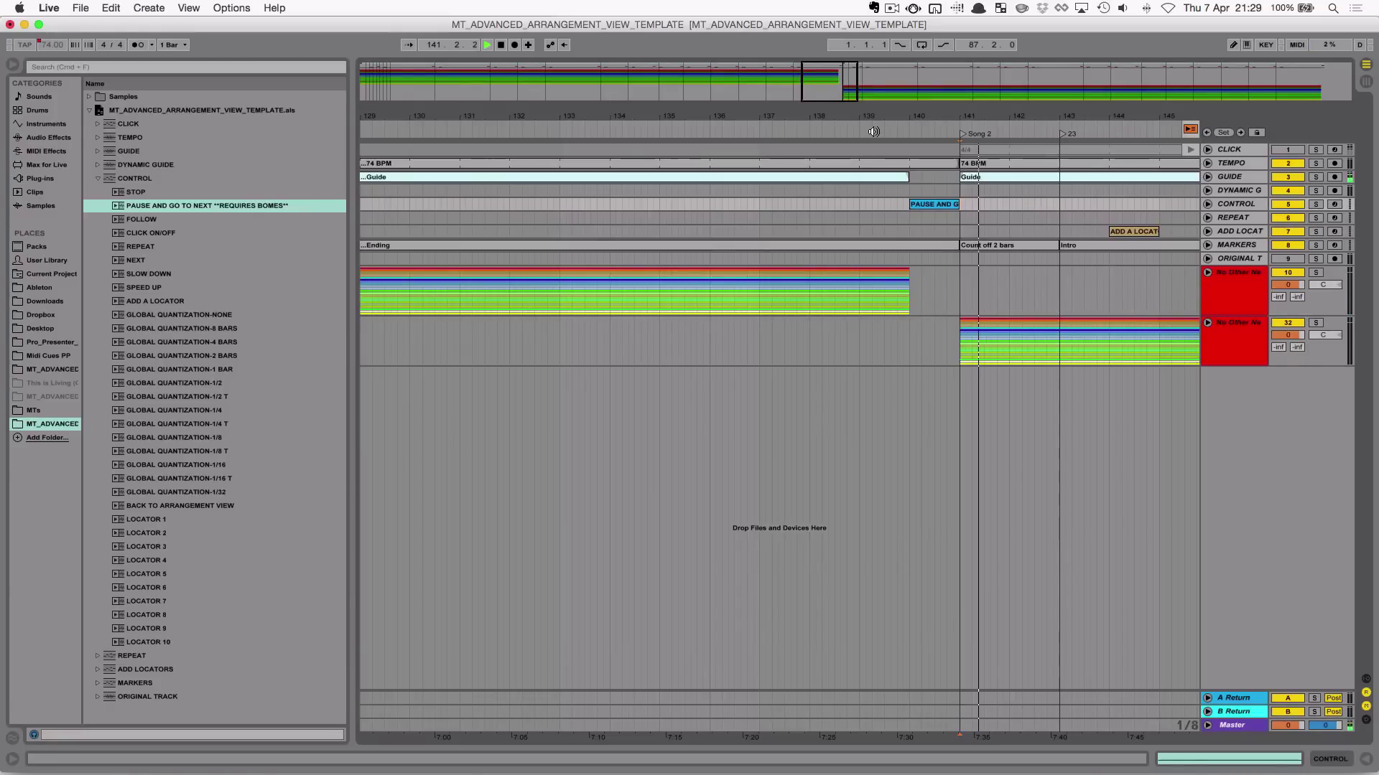
key("space")
Move the PAUSE AND GO TO NEXT clip to bar 134 on the CONTROL track and play from about bar 133.
left_click(925, 206)
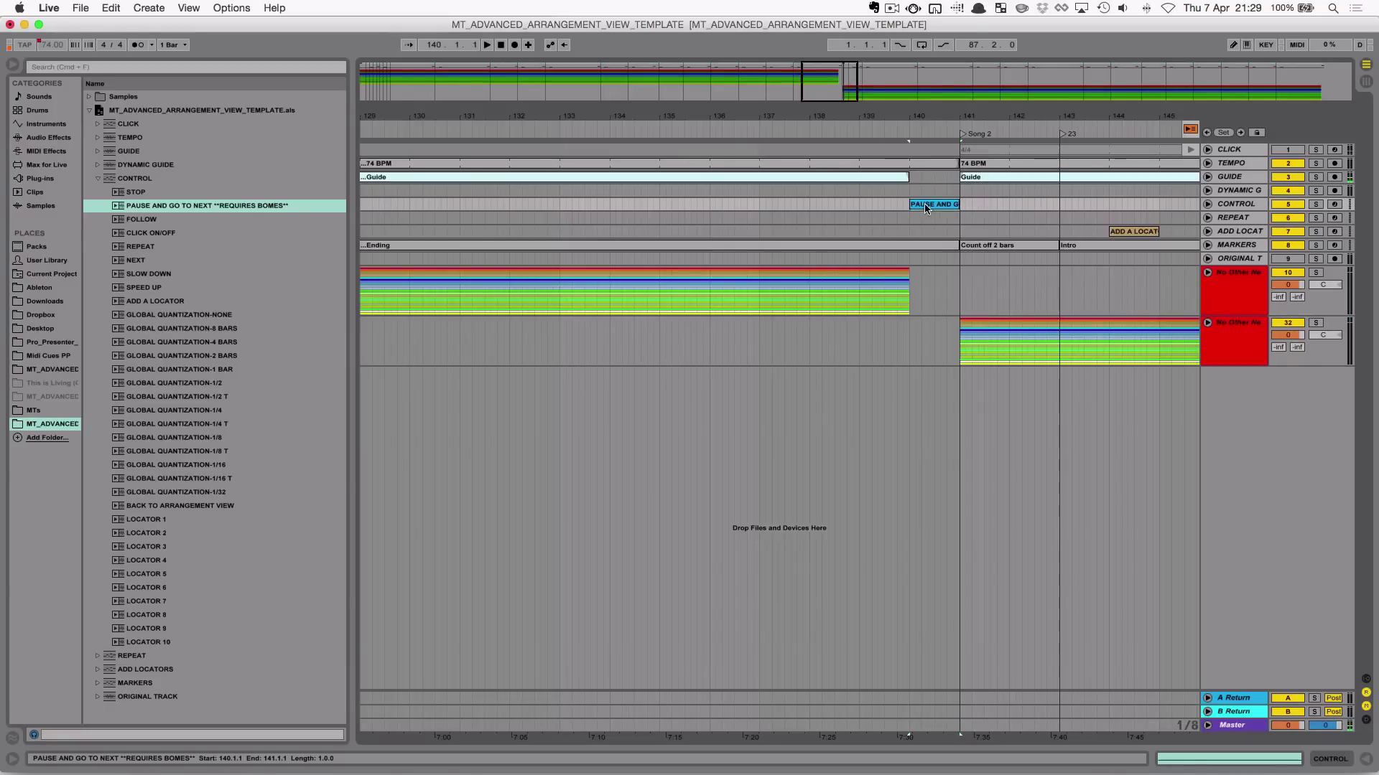
left_click_drag(925, 205, 629, 206)
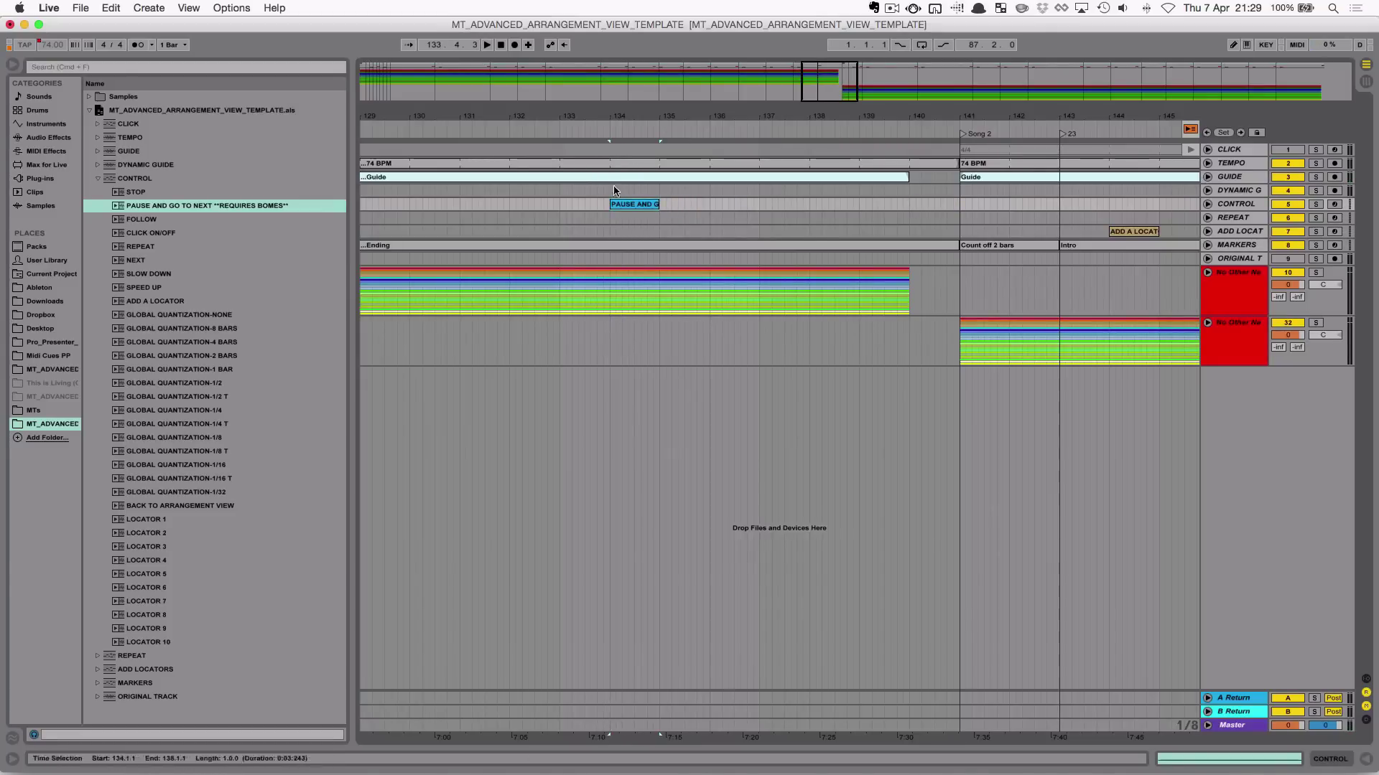
left_click(564, 122)
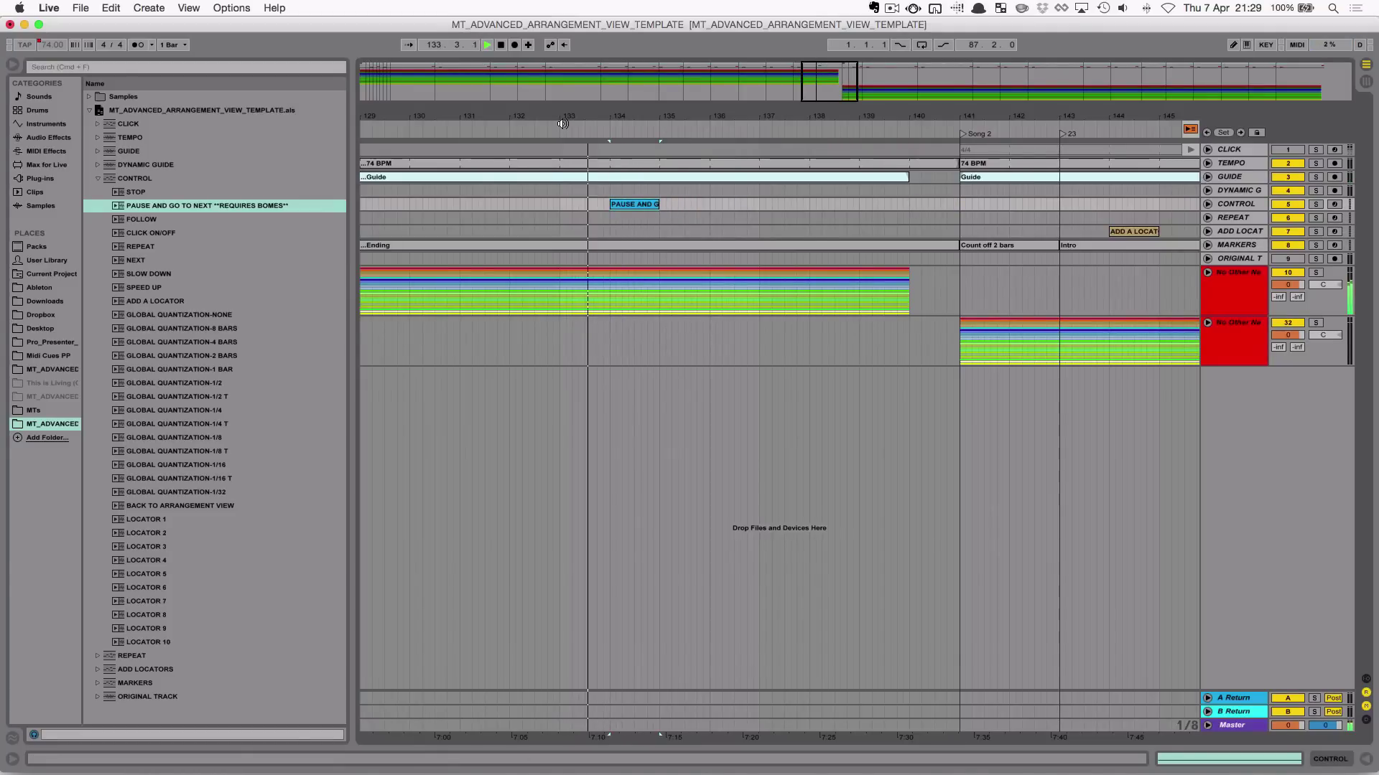